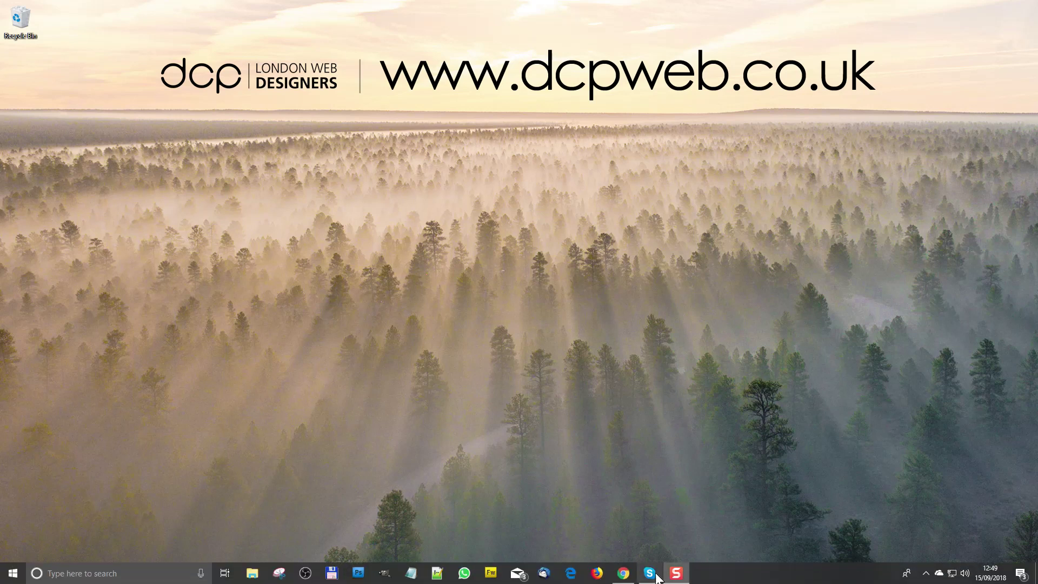
Open the Open Broadcaster Software home page (obsproject.com) from the search results
left_click(616, 577)
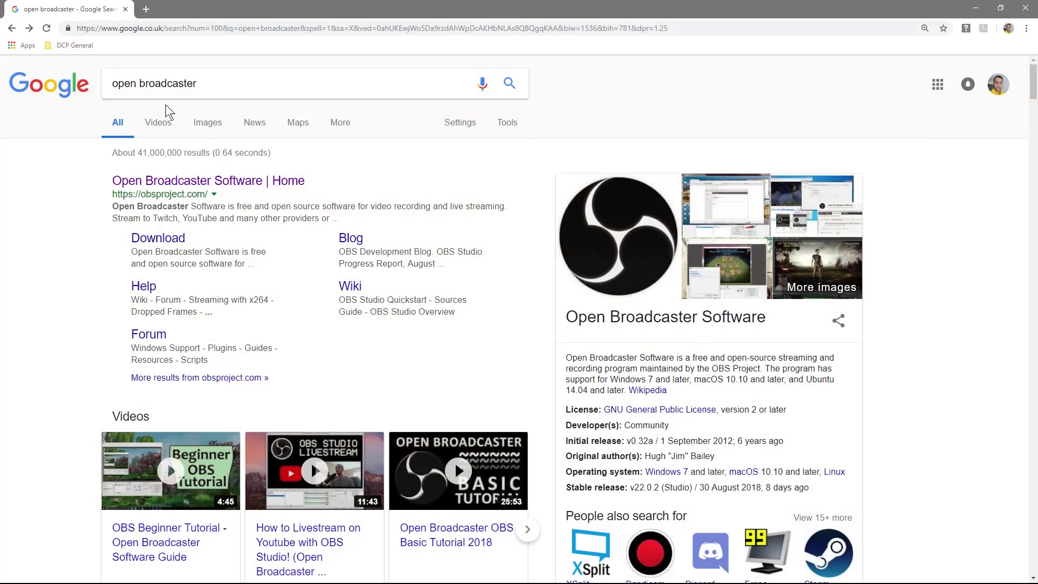
left_click(211, 86)
left_click(35, 243)
left_click_drag(141, 193, 206, 194)
left_click(208, 183)
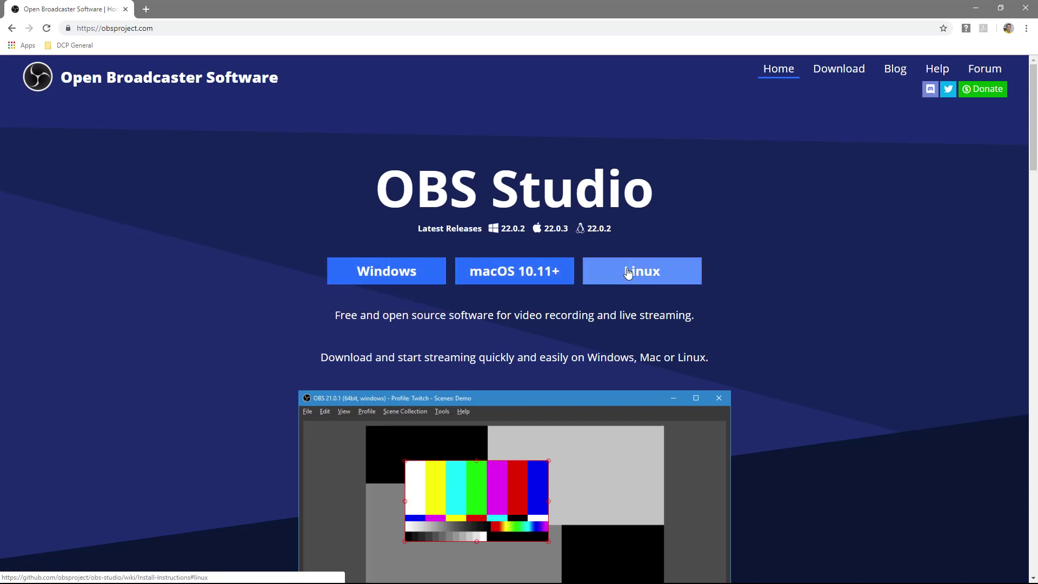
Download the OBS Studio 22.0.2 installer for Windows from the home page
scroll(837, 348, "down", 4)
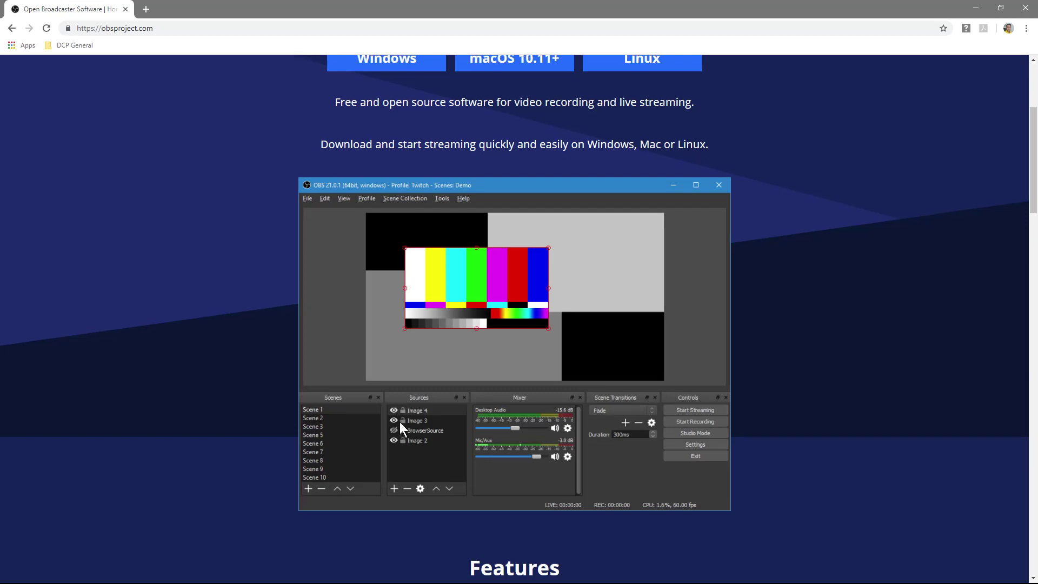
scroll(398, 400, "up", 3)
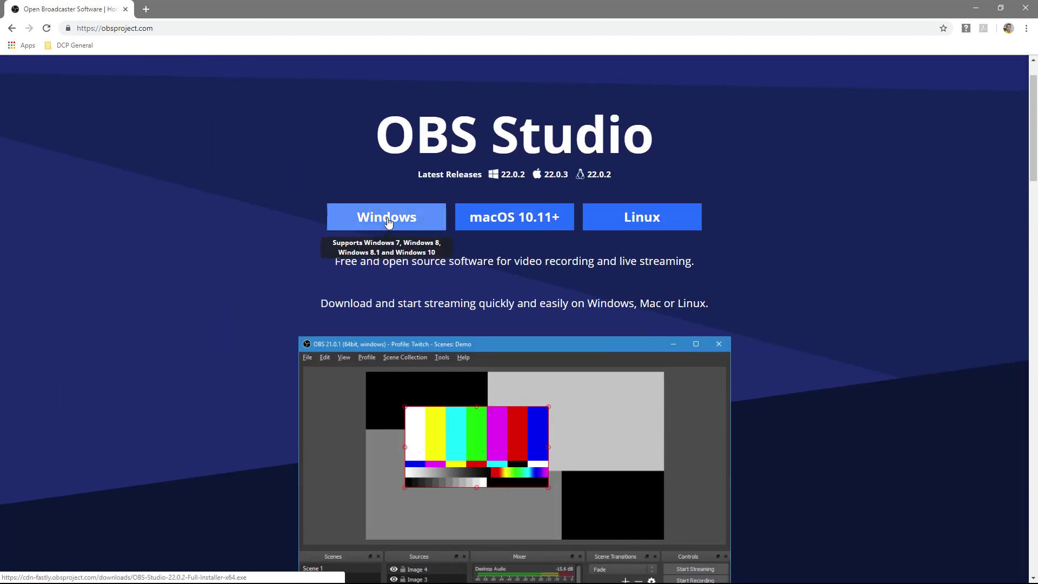
left_click(387, 222)
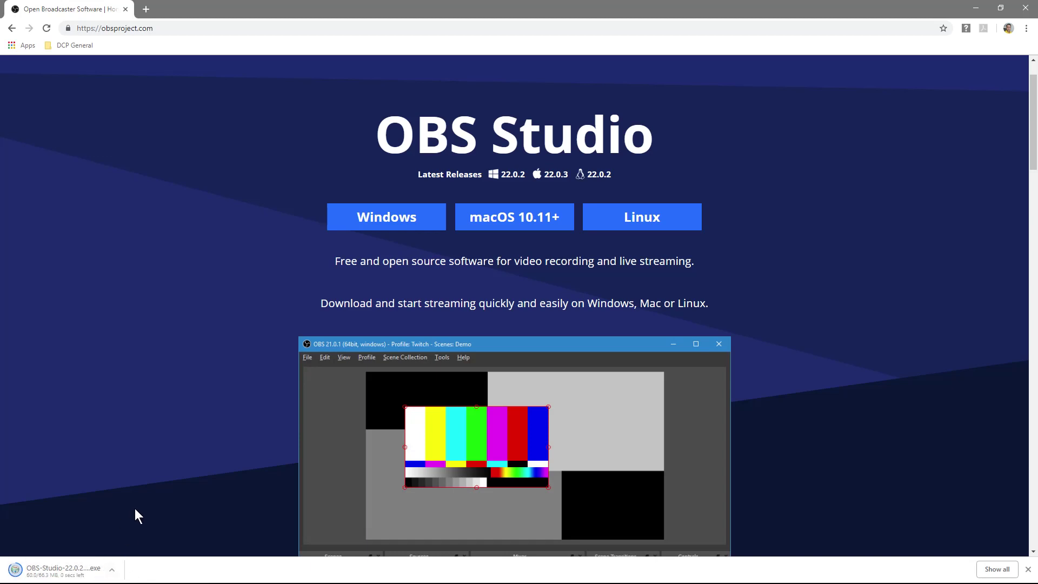
Install OBS Studio 22.0.2 with the license accepted, default location and components, and Launch unticked
left_click(49, 571)
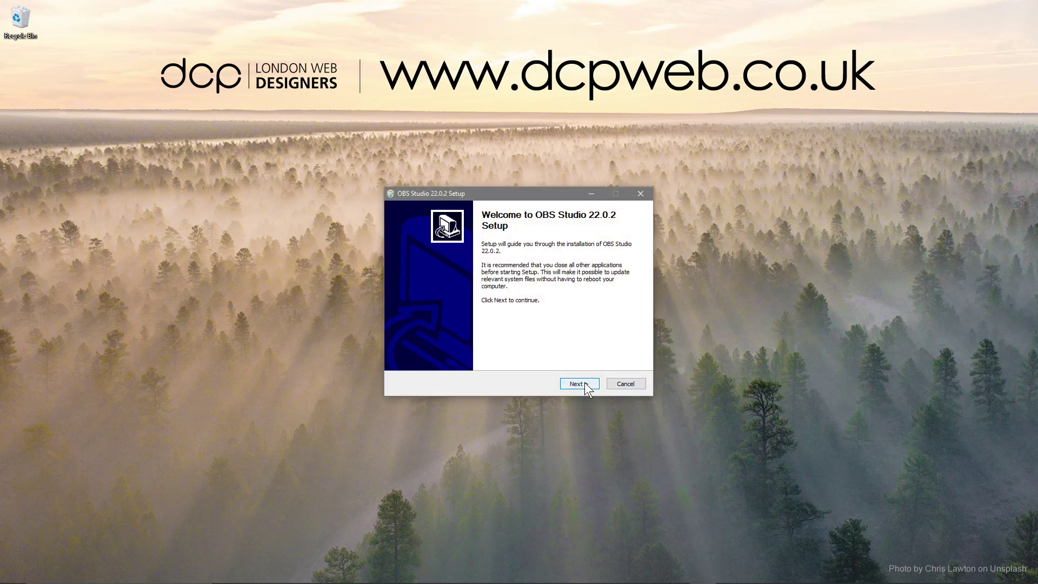
left_click(582, 383)
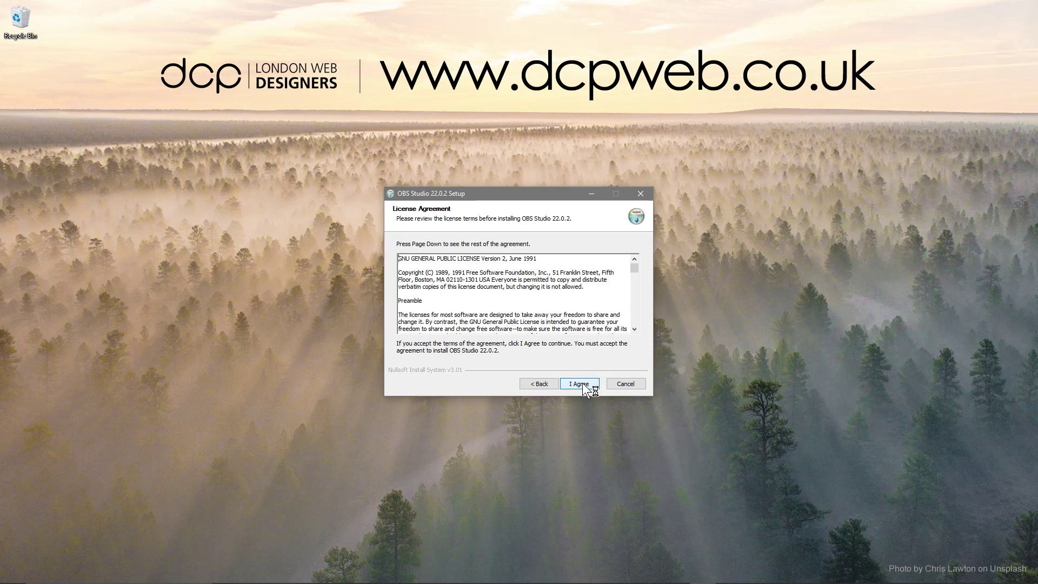
left_click(582, 382)
left_click(583, 383)
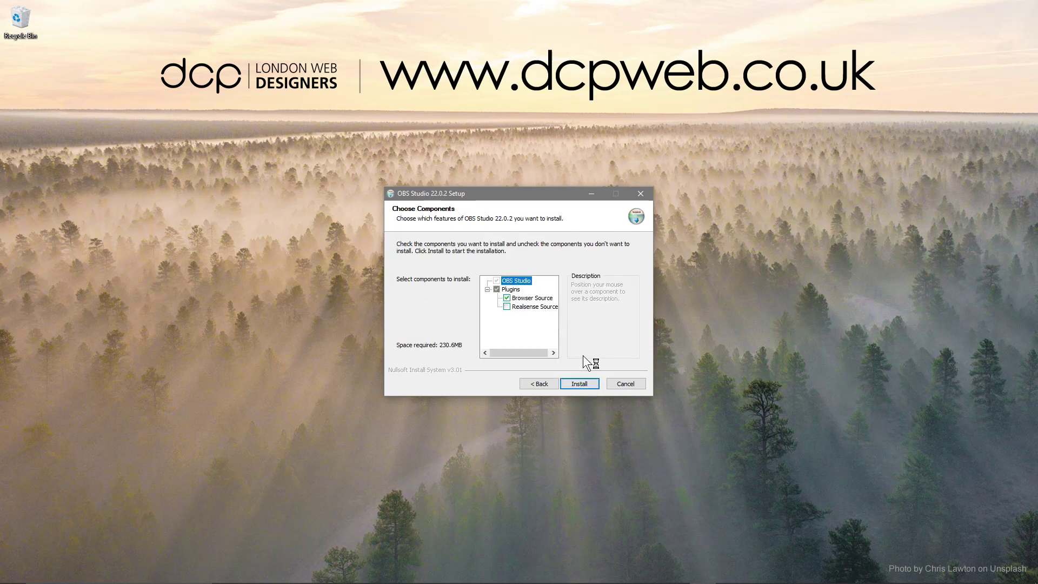
left_click(581, 385)
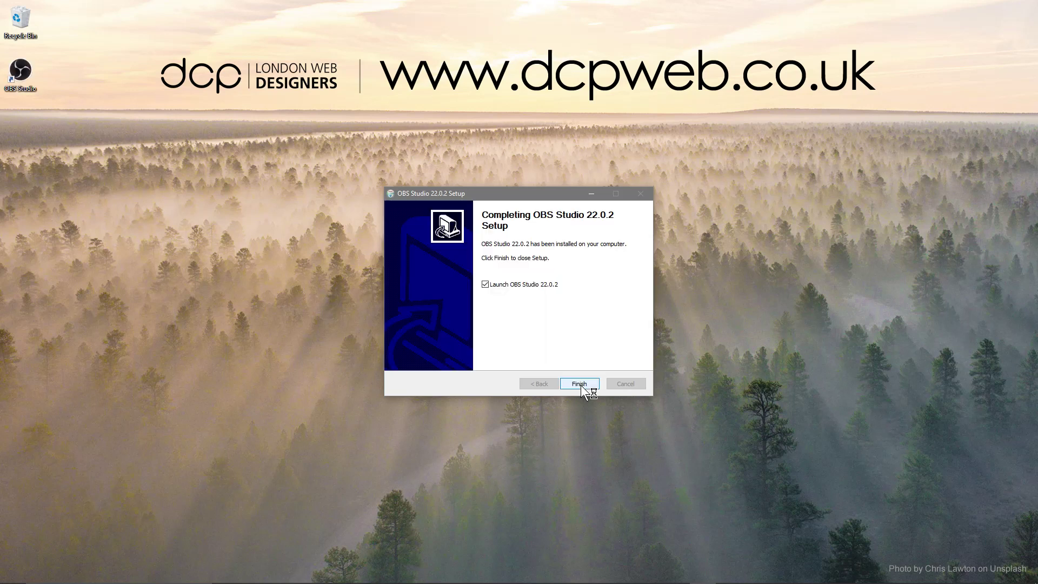
left_click(482, 284)
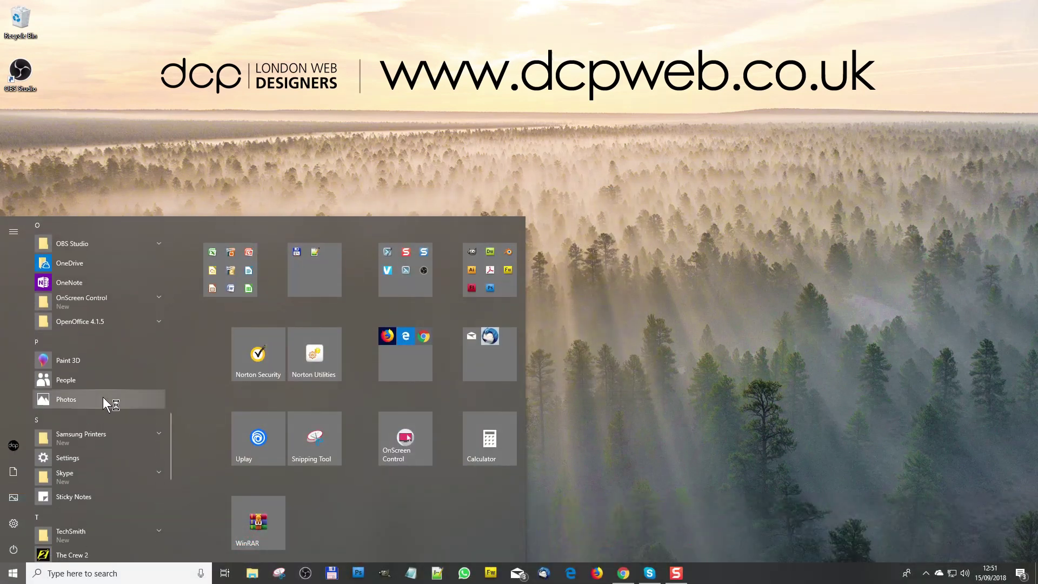
Pin OBS Studio (64bit) from the Start menu's OBS Studio folder to the tiles
scroll(103, 397, "up", 1)
left_click(135, 289)
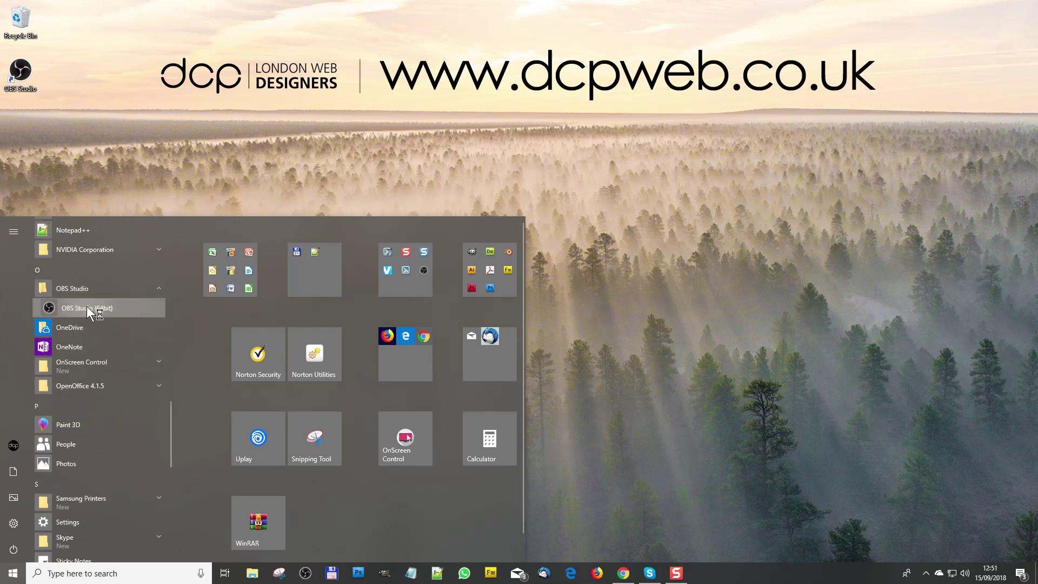
left_click_drag(86, 306, 418, 287)
left_click(419, 292)
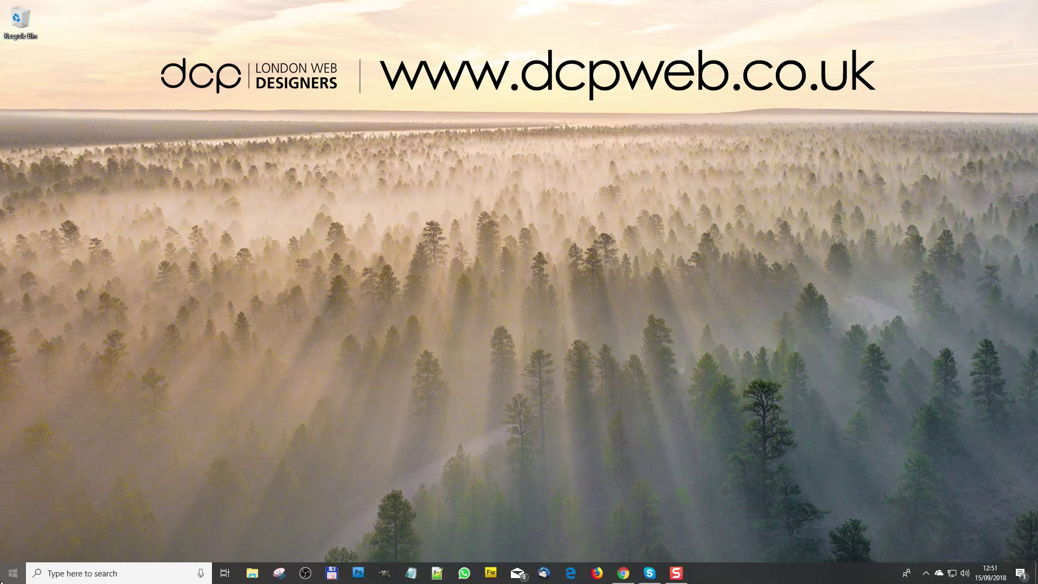
left_click(13, 573)
Launch OBS Studio (64bit) from its Start tile and leave the Windows speaker volume at 100
left_click(446, 380)
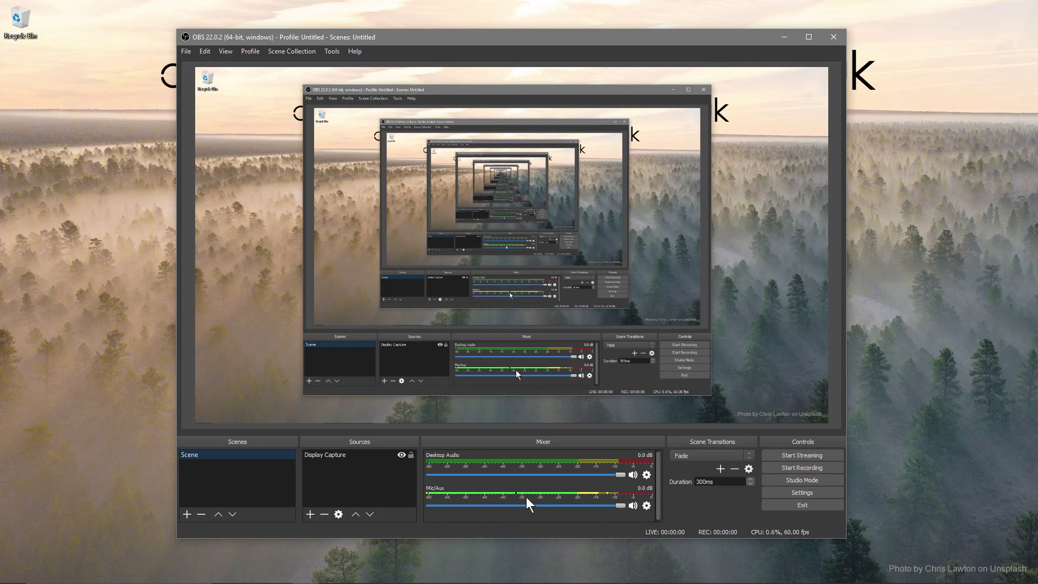
mouse_move(884, 575)
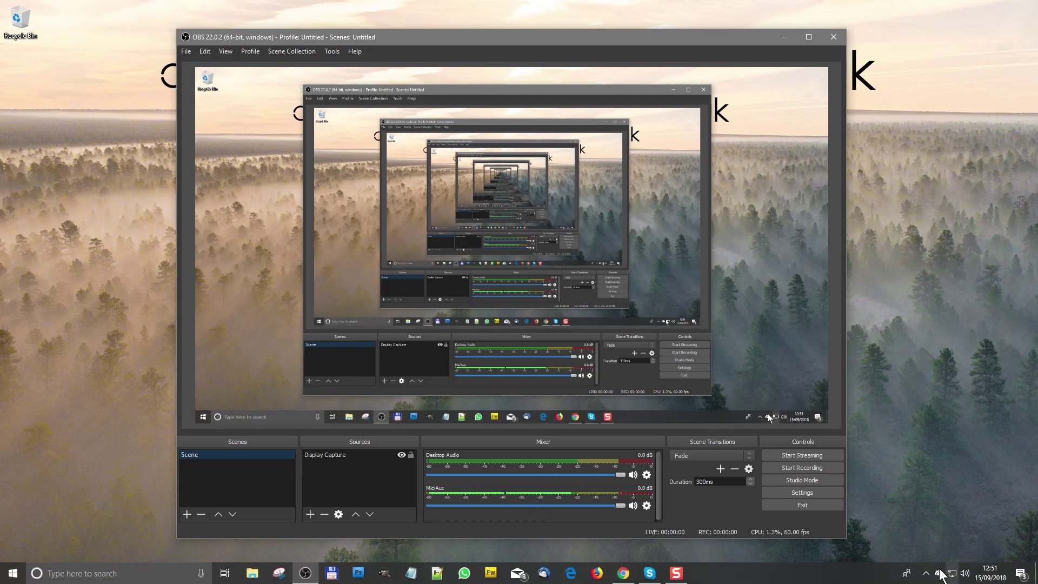
left_click(926, 573)
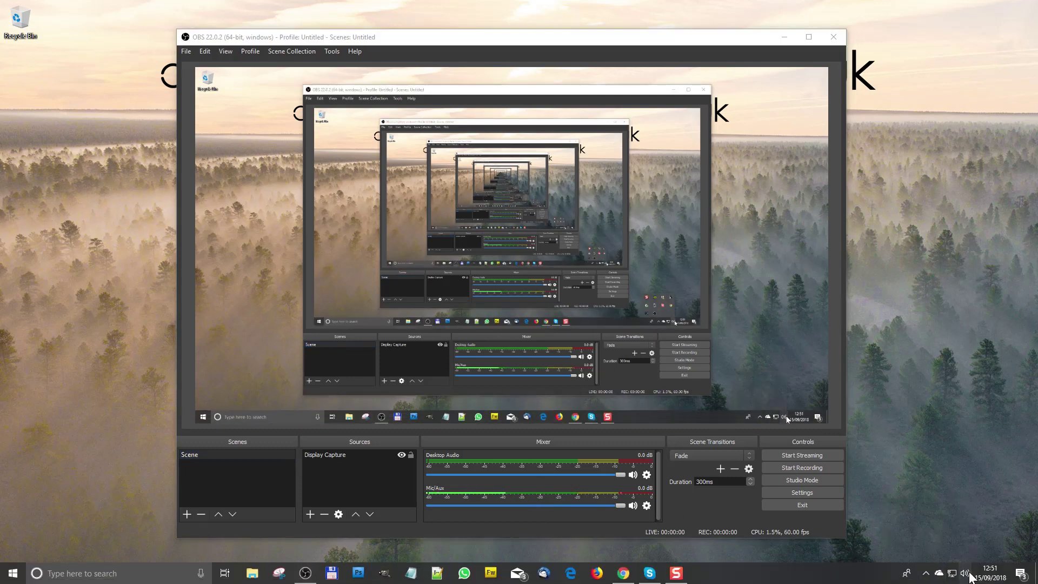
left_click(965, 573)
left_click(997, 548)
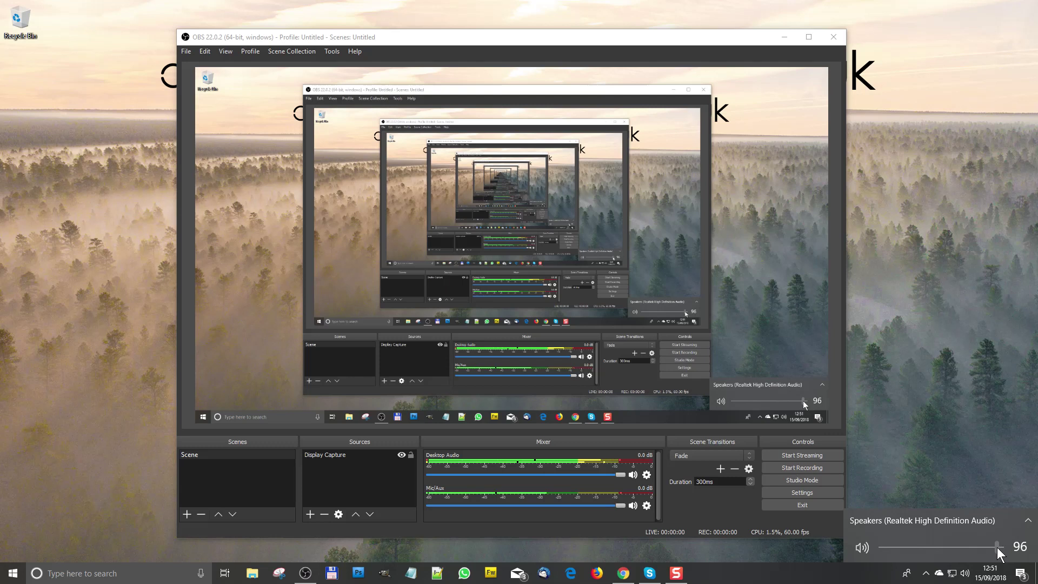
left_click_drag(997, 547, 1027, 555)
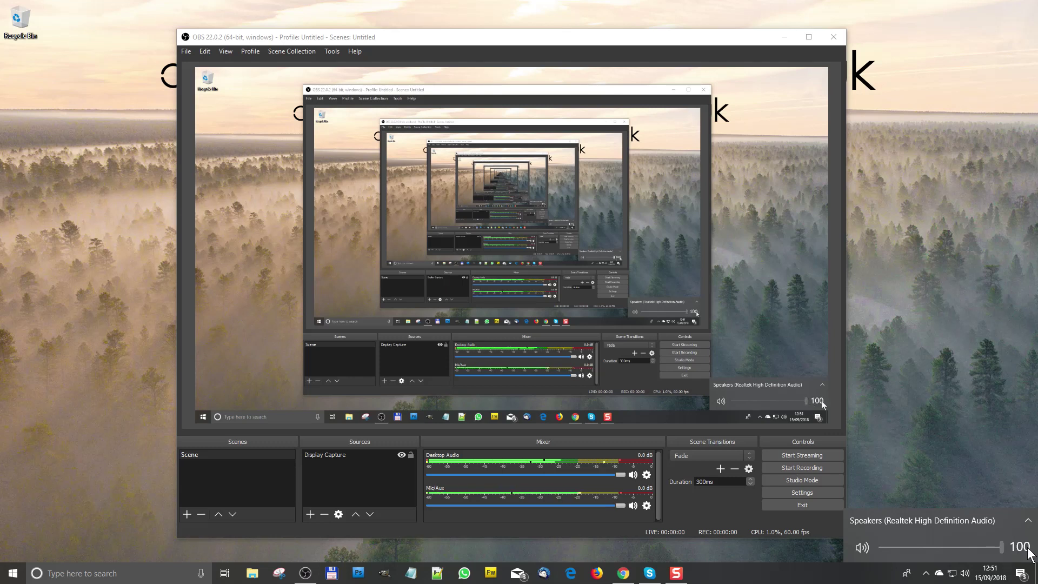
left_click(947, 414)
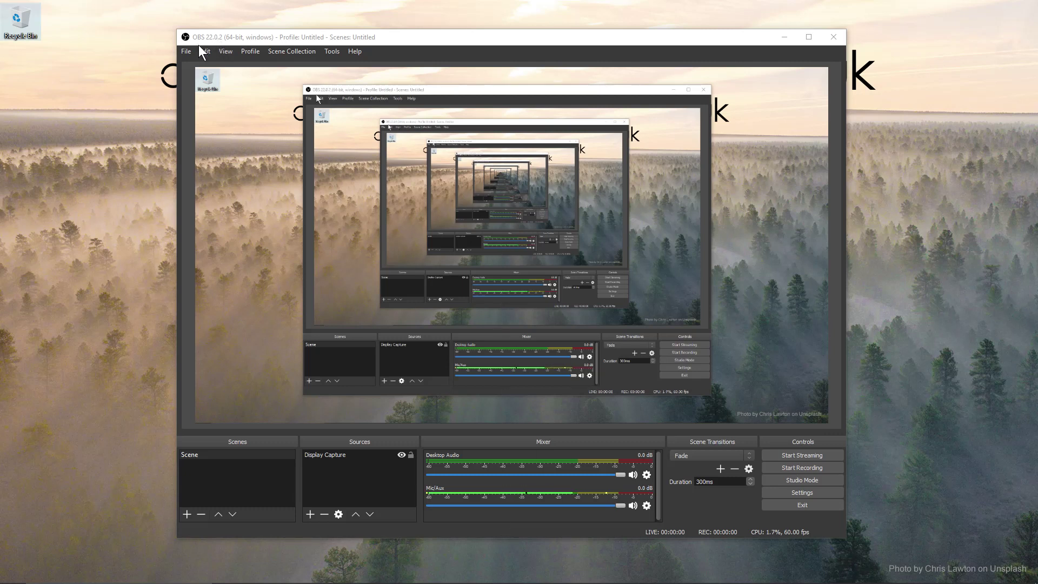
In OBS Settings > Audio, keep Sample Rate at 48khz with Channels on Stereo
left_click(184, 51)
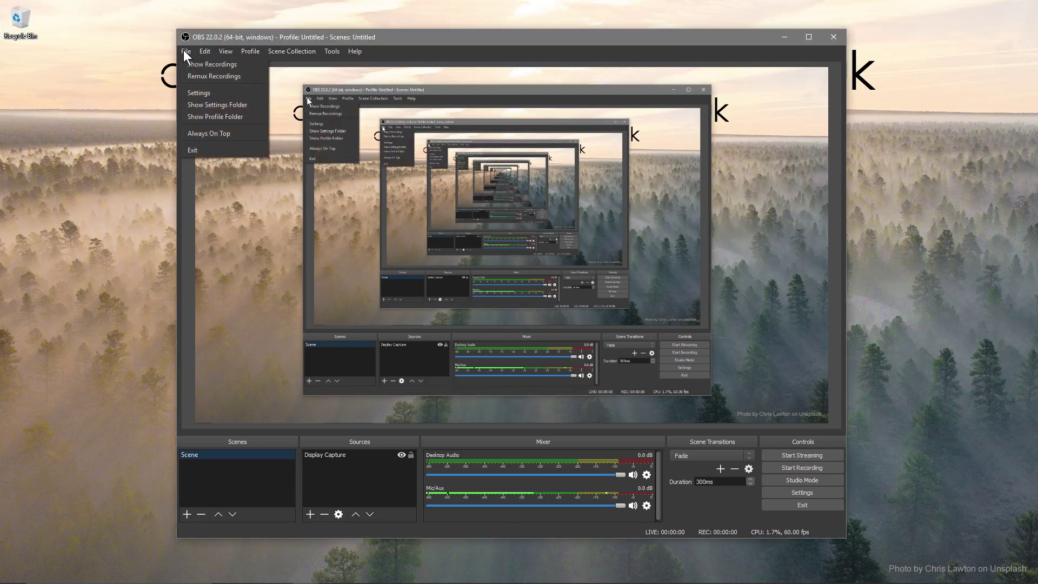
left_click(198, 92)
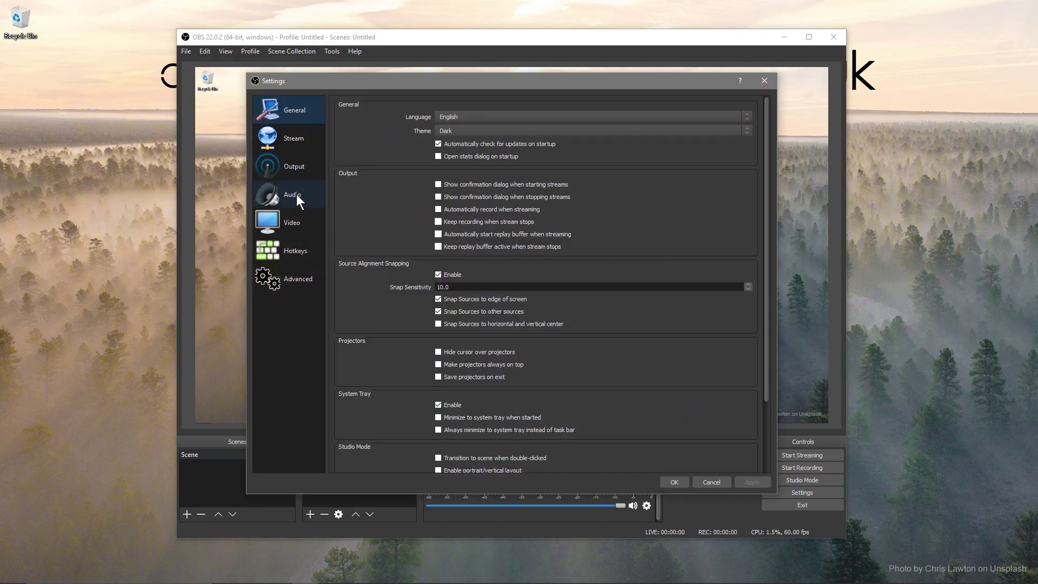
left_click(296, 194)
left_click(473, 105)
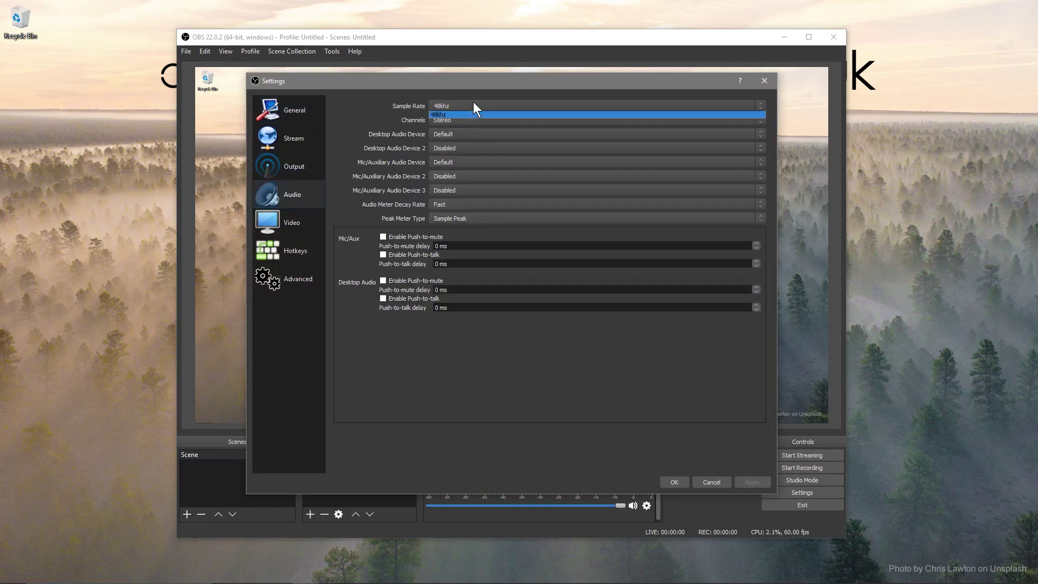
left_click(473, 102)
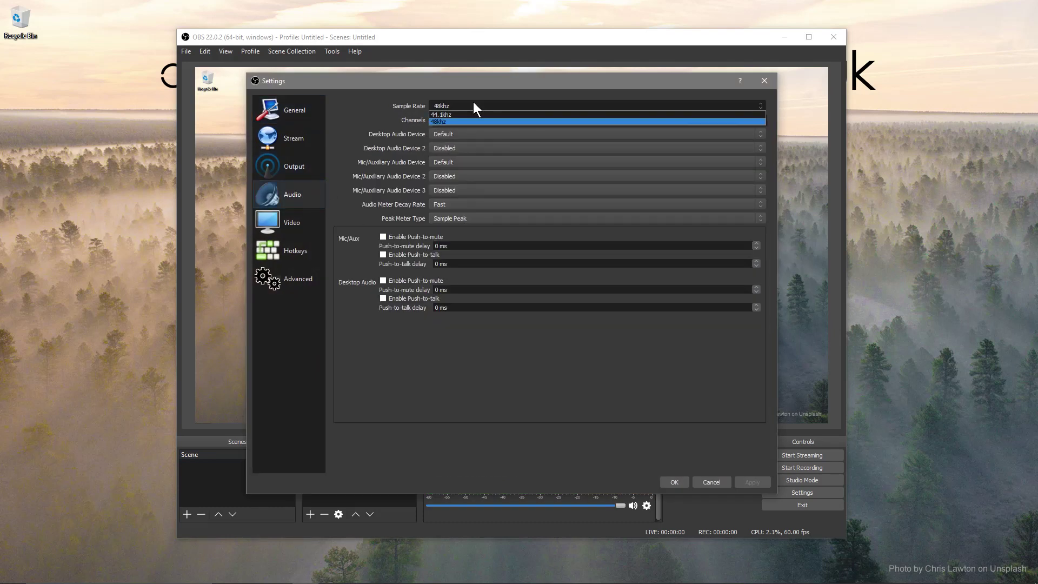
left_click(445, 103)
left_click(443, 103)
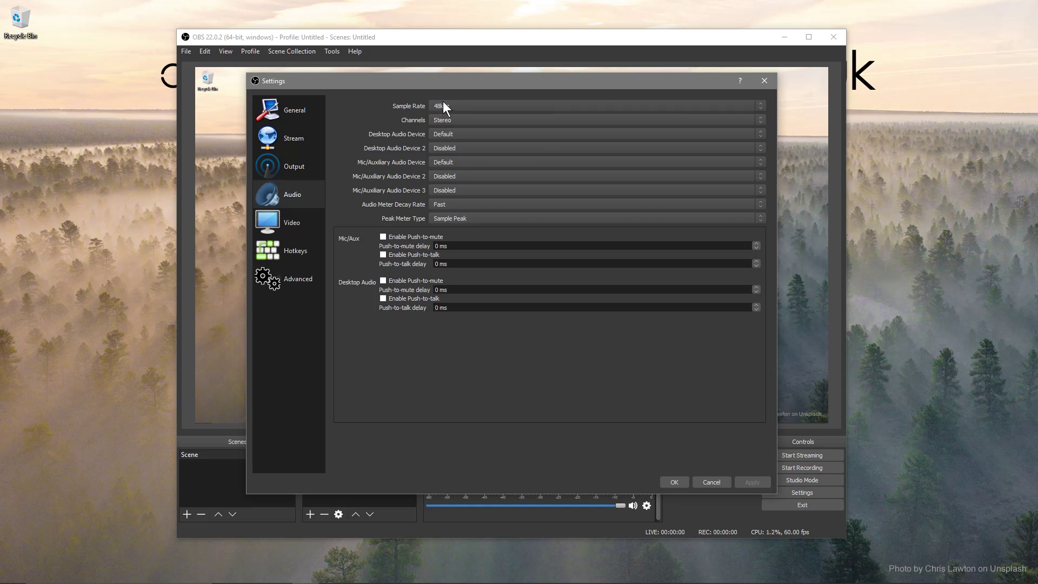
left_click(443, 106)
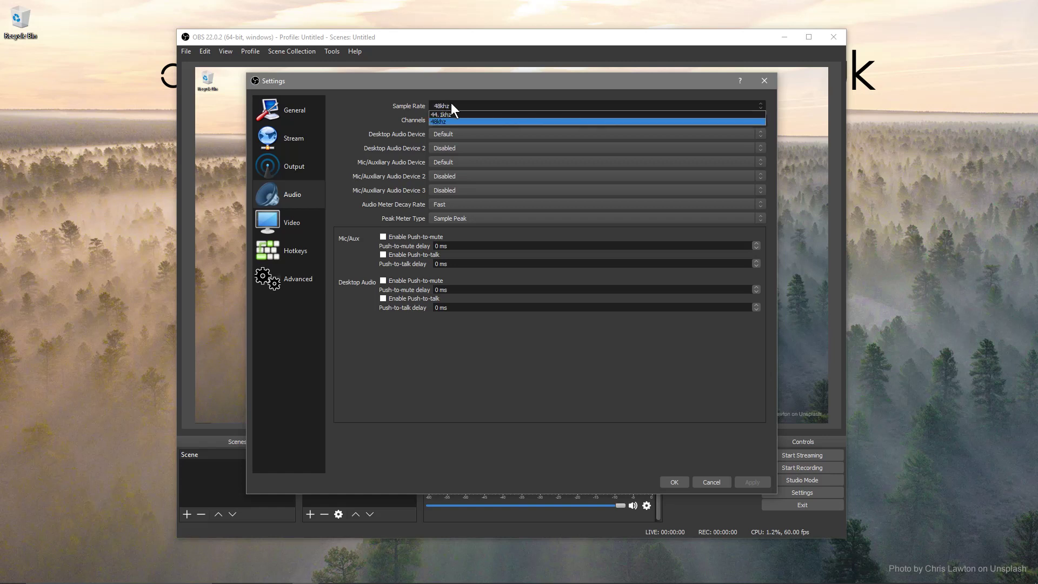
left_click(451, 103)
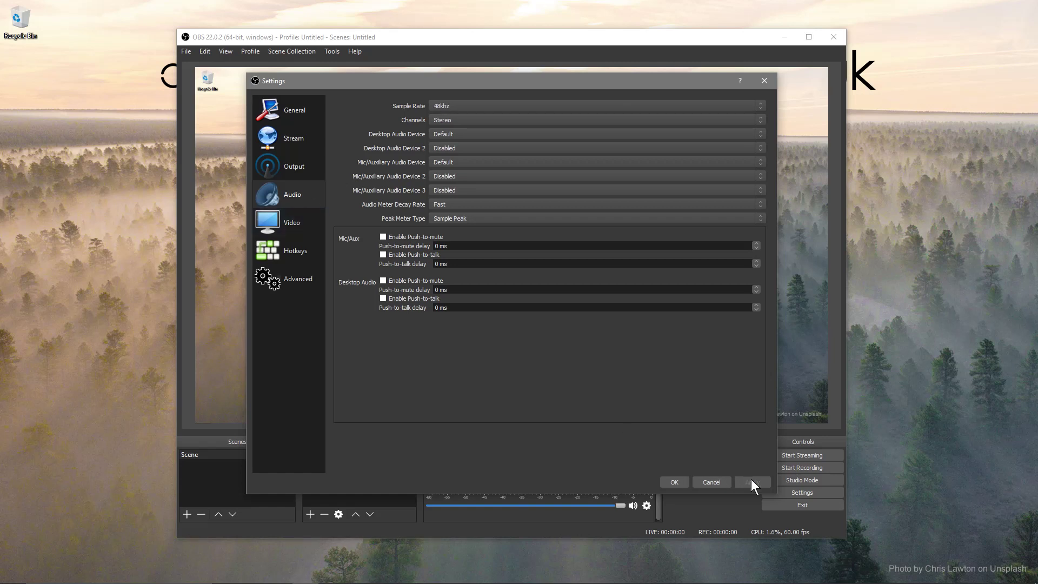
Show the Video page: 1920x1080 base and output, Lanczos downscale filter, 60 FPS
left_click(276, 220)
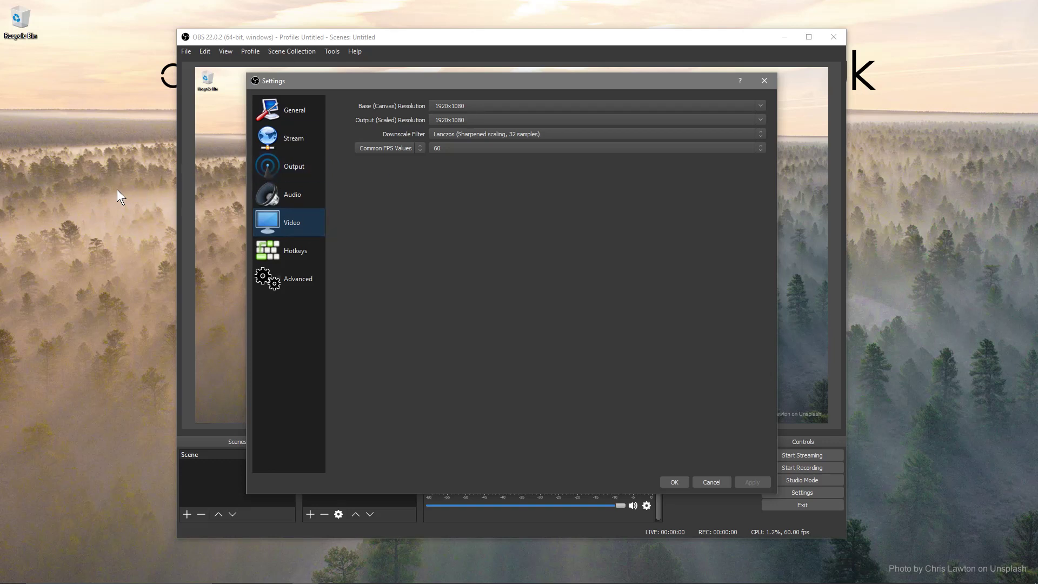
Set Output recording quality to Indistinguishable Quality with the Hardware (NVENC) encoder
left_click(286, 170)
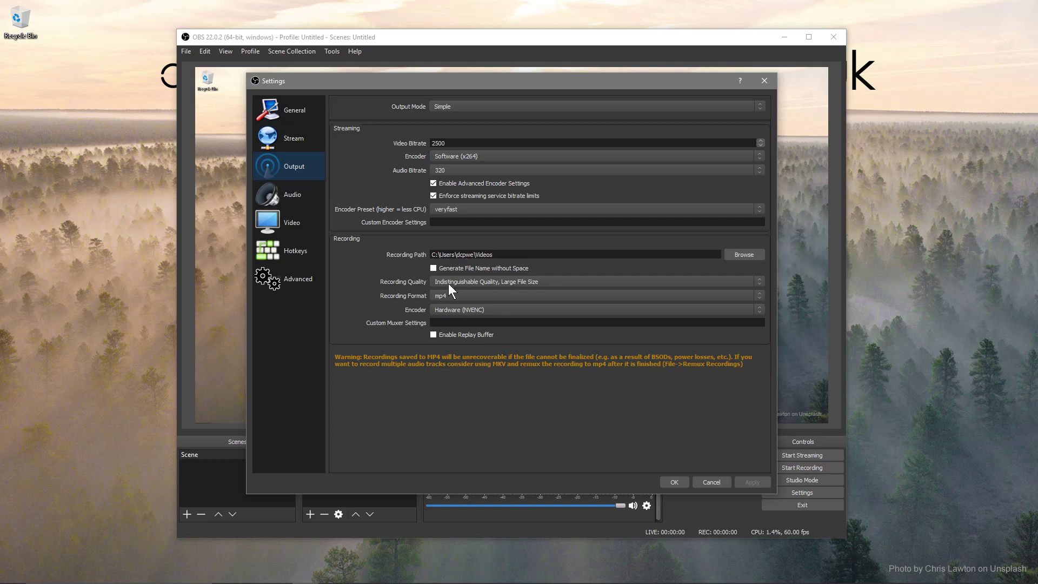
left_click(466, 283)
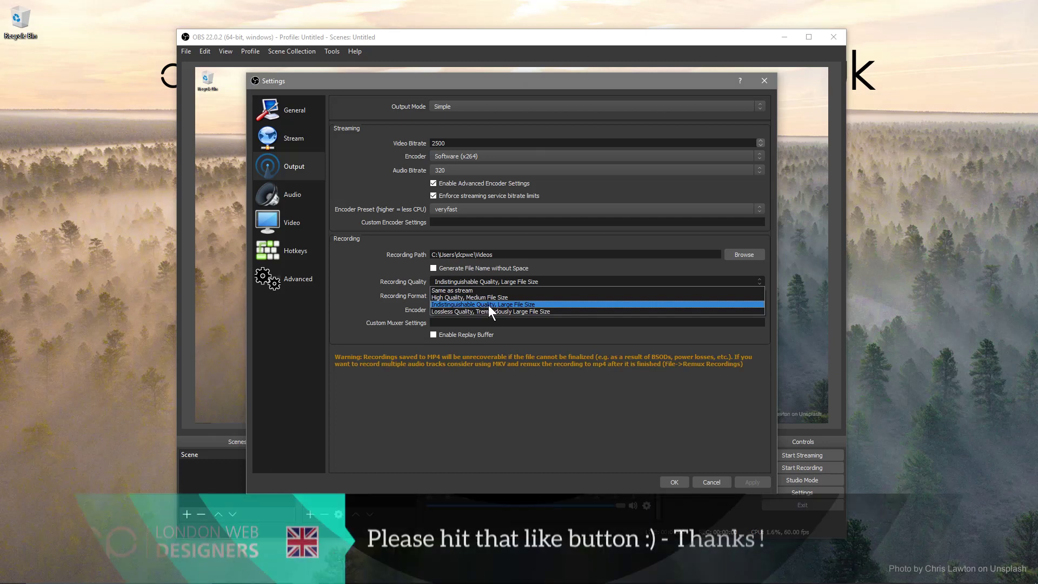
left_click(517, 304)
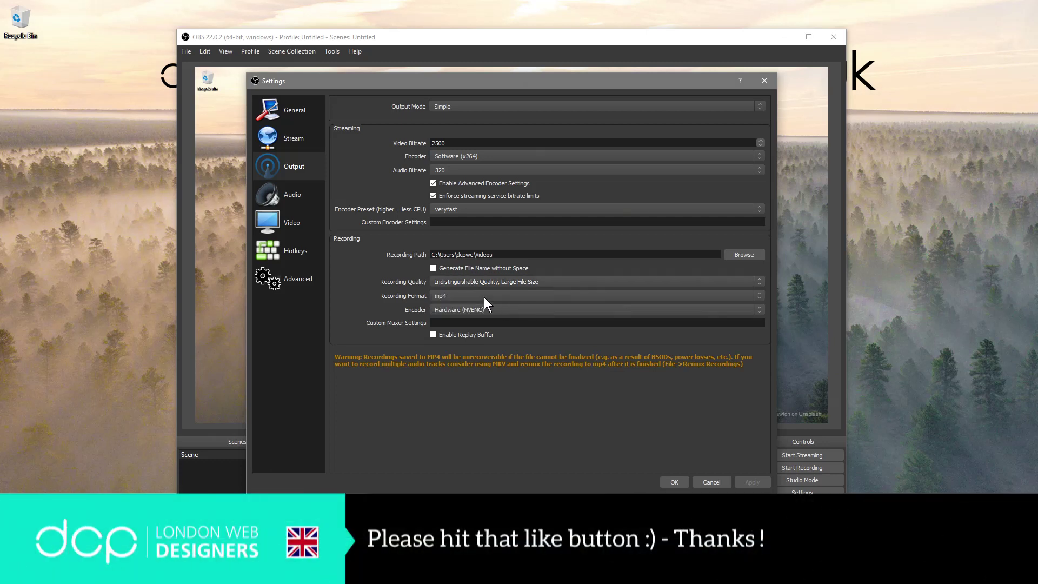
left_click(480, 279)
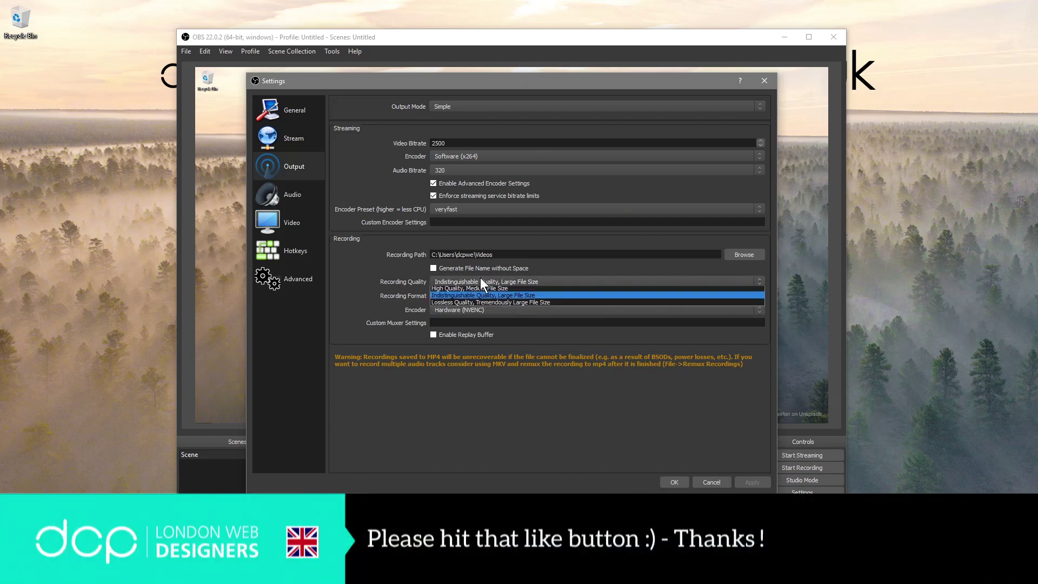
left_click(464, 305)
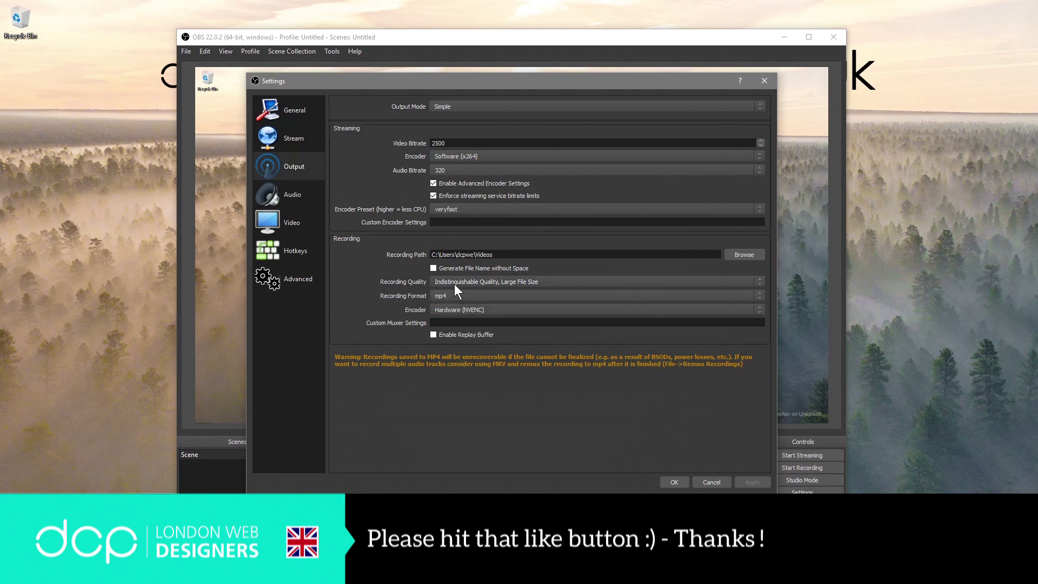
left_click(490, 282)
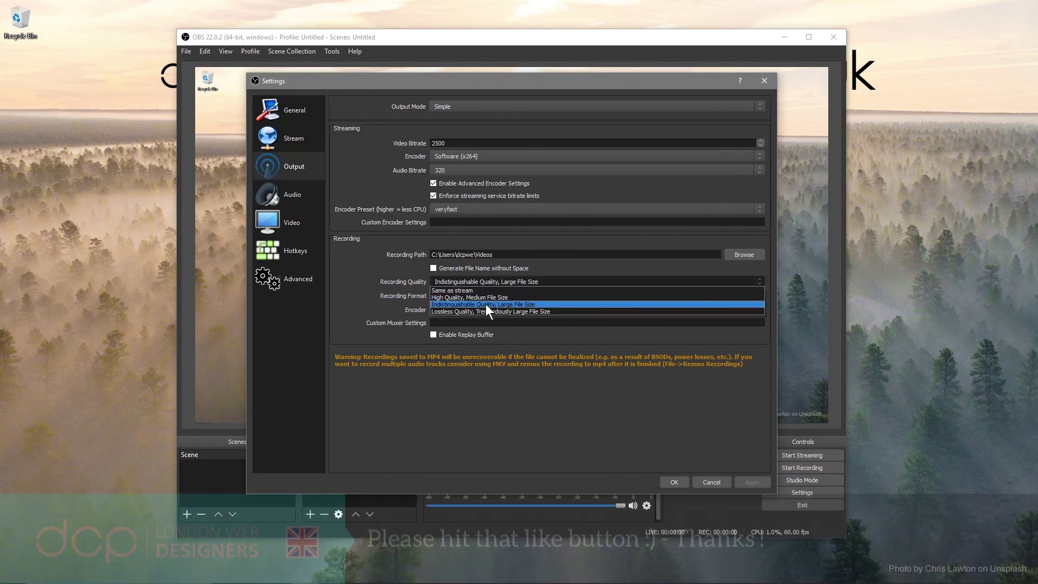
left_click(485, 304)
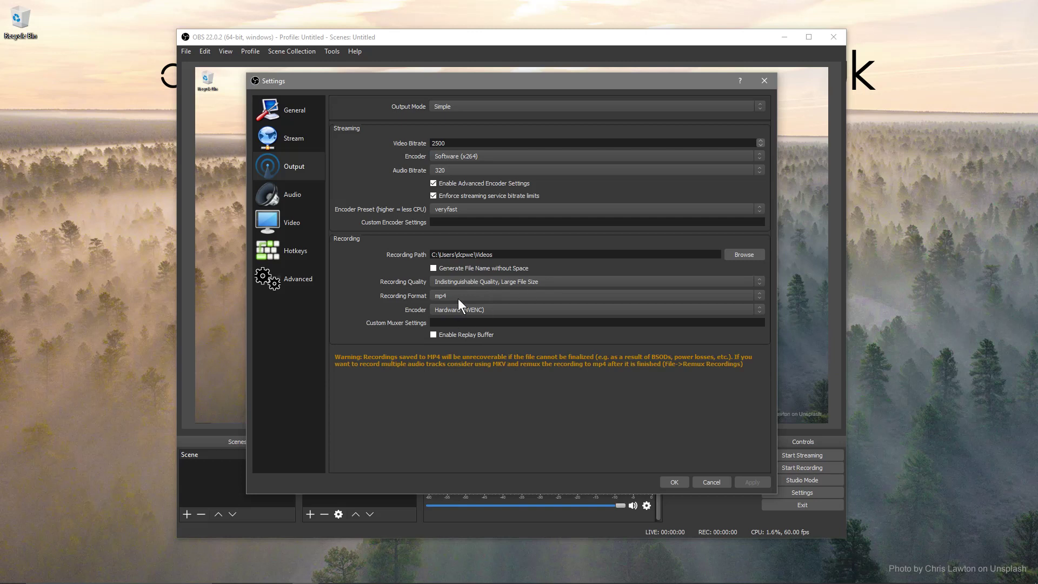
left_click(439, 312)
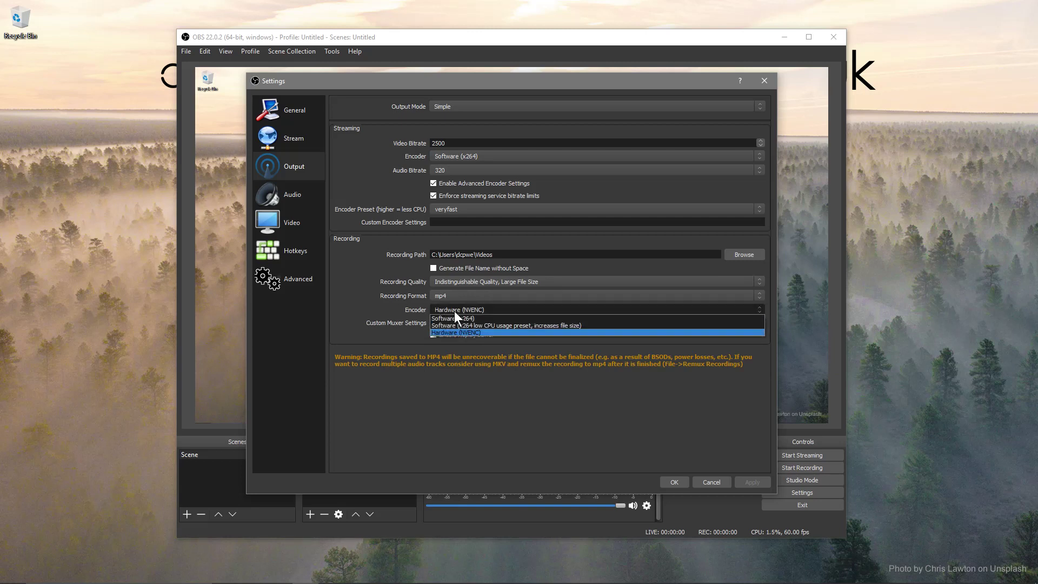
left_click(458, 312)
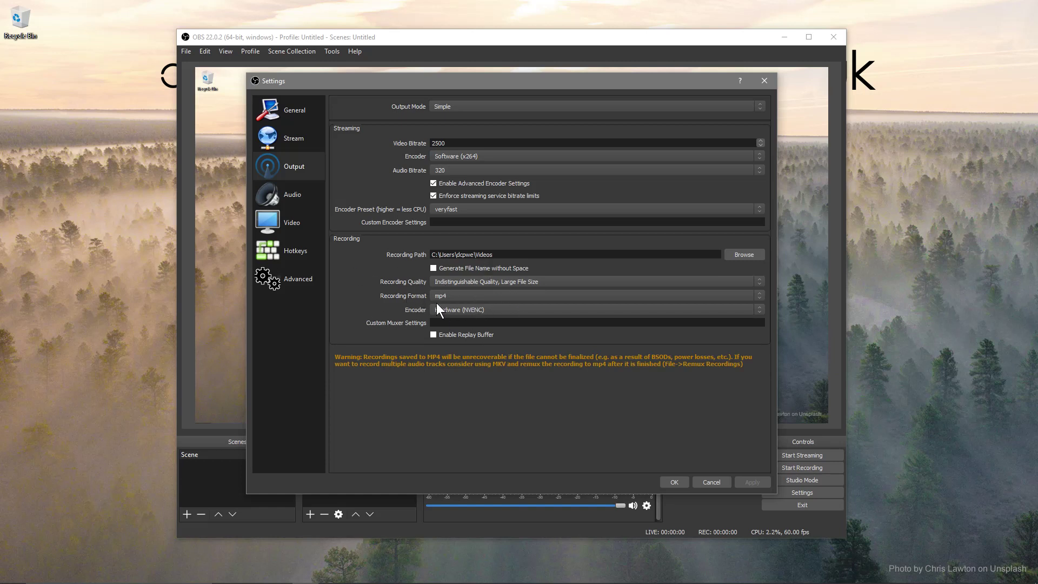
Try the Acri theme, revert to Dark, and save the settings with OK
left_click(288, 122)
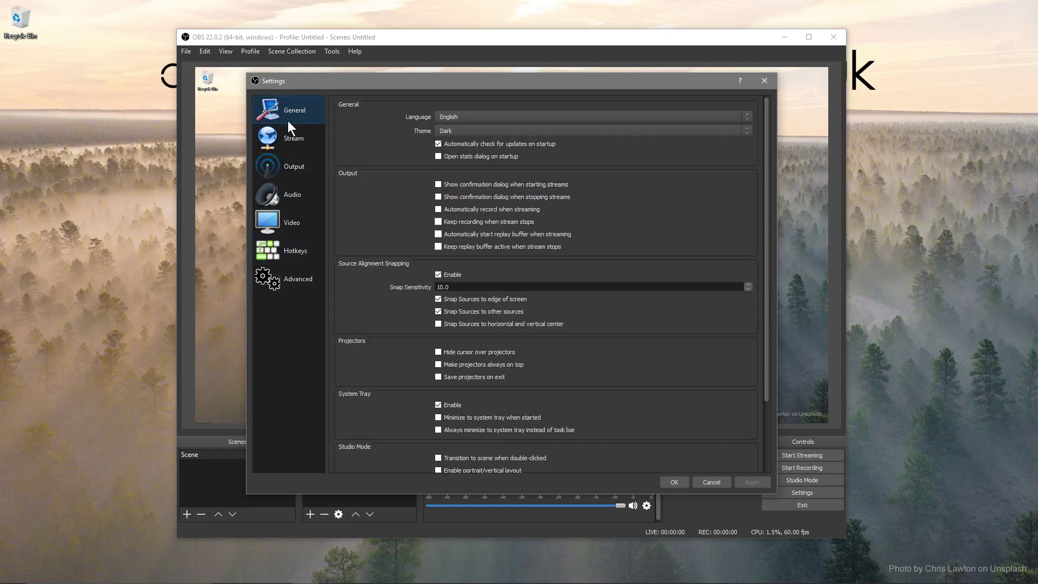
left_click(459, 130)
left_click(457, 136)
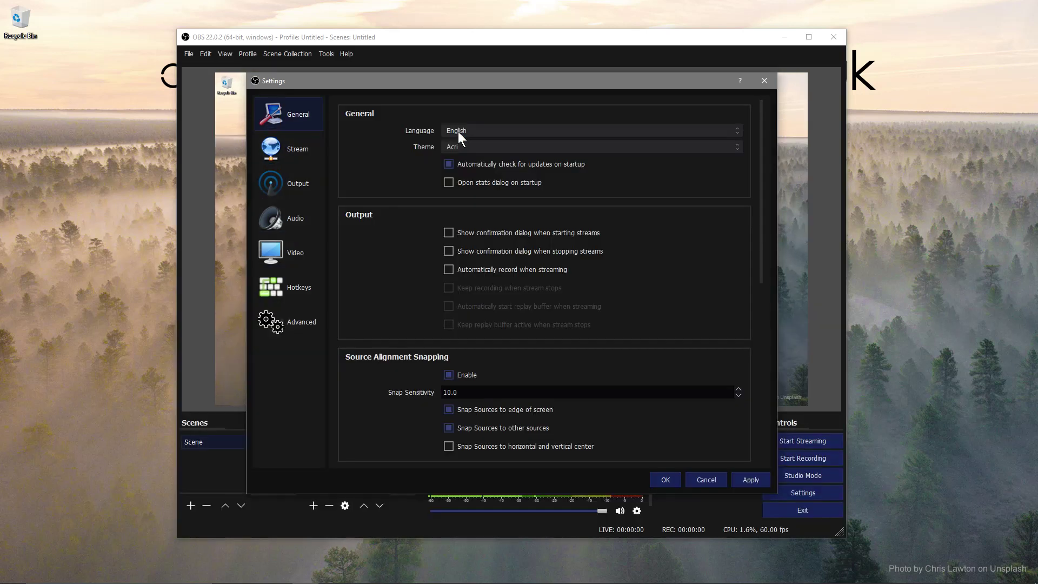
left_click(468, 151)
left_click(464, 163)
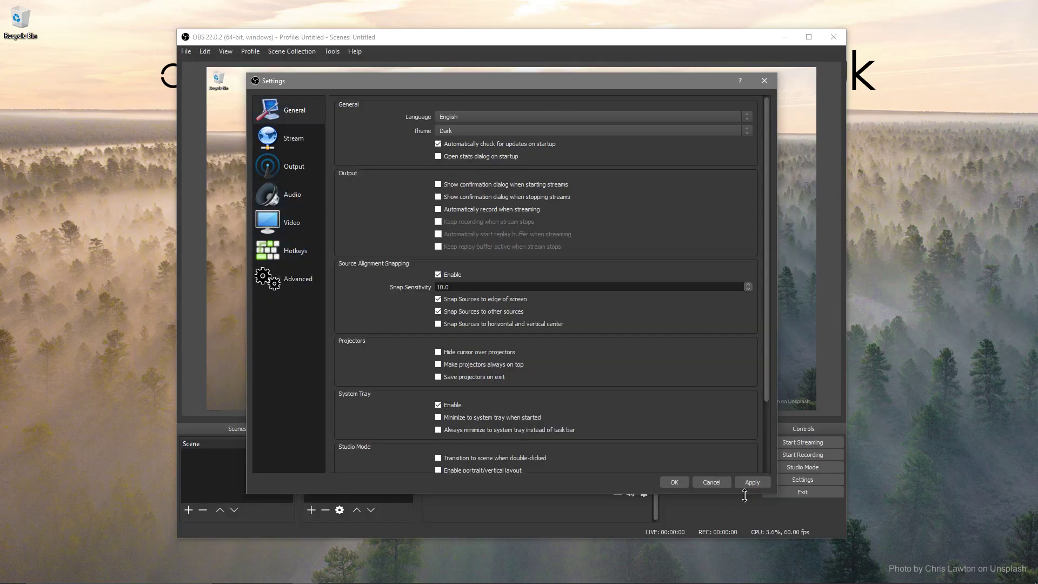
left_click(676, 481)
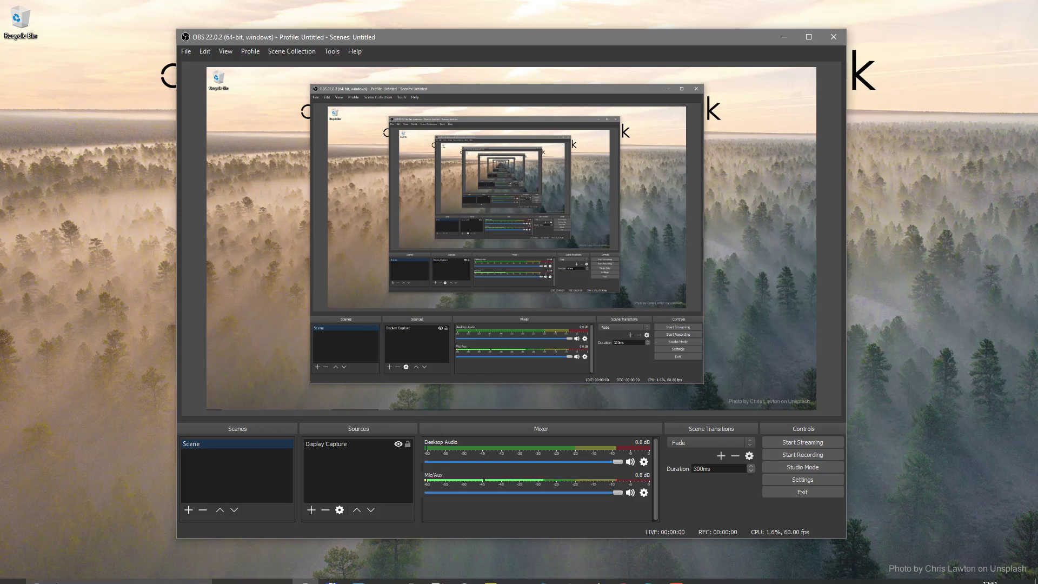
Search for and open Control Panel, then go to Hardware and Sound
left_click(67, 574)
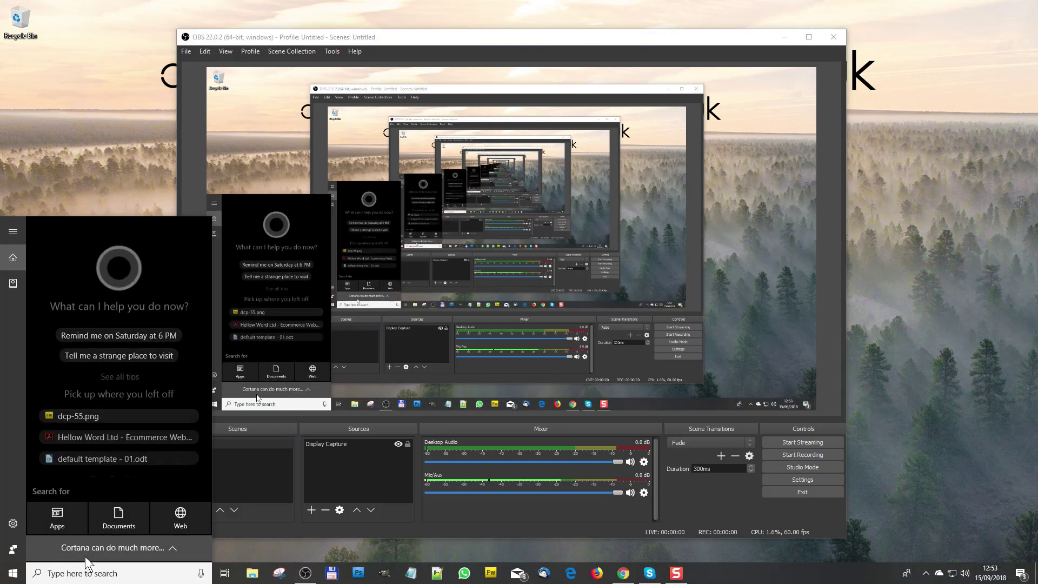
type("control")
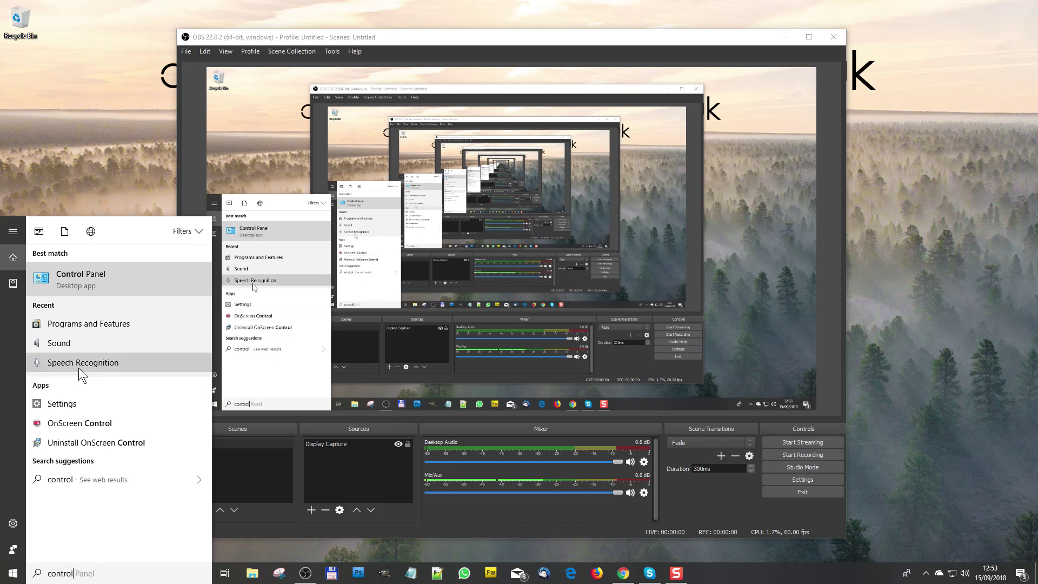
left_click(103, 281)
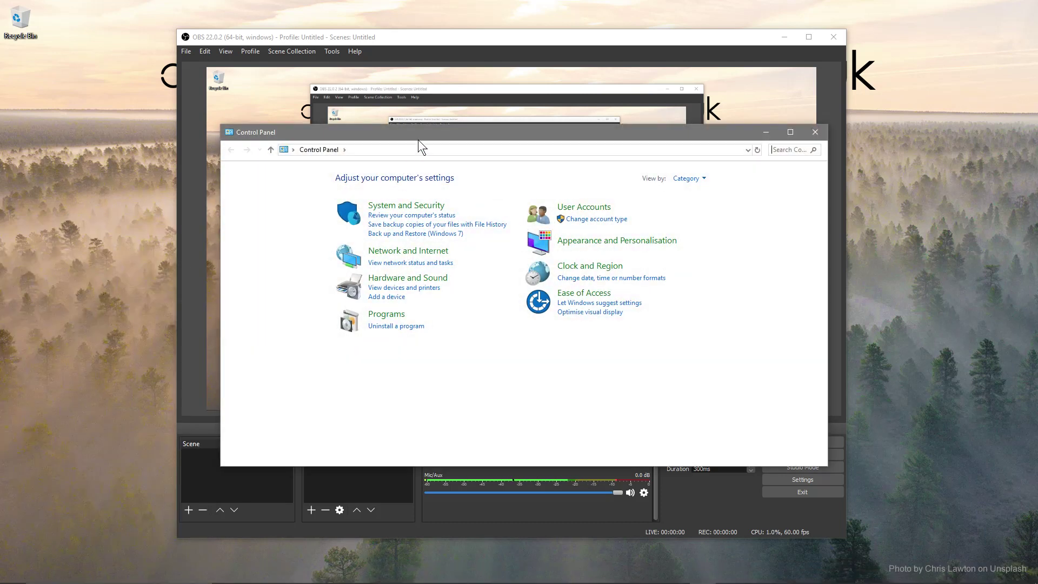
left_click_drag(419, 139, 197, 46)
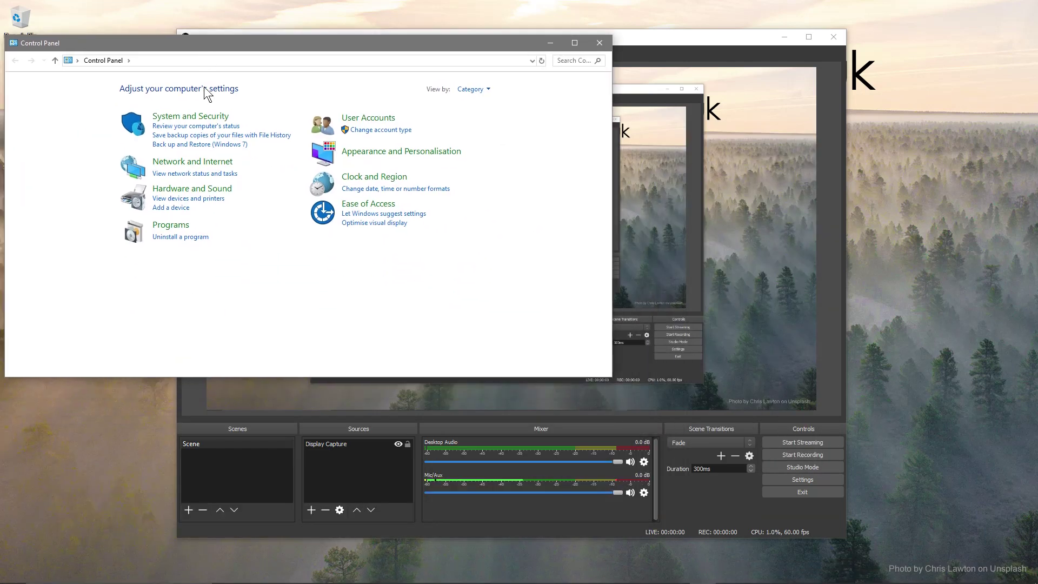
left_click(183, 189)
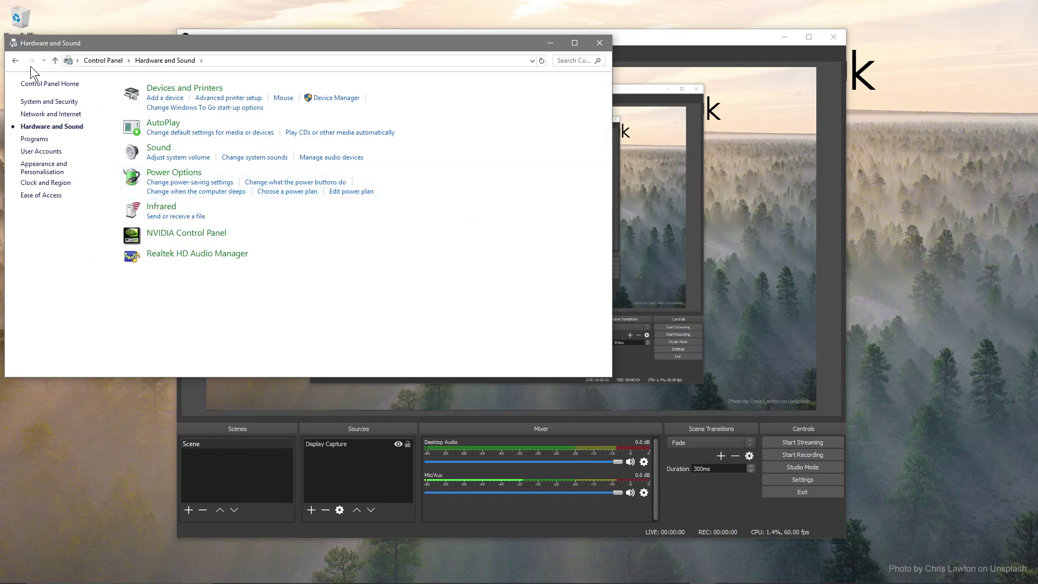
left_click(15, 60)
left_click(164, 189)
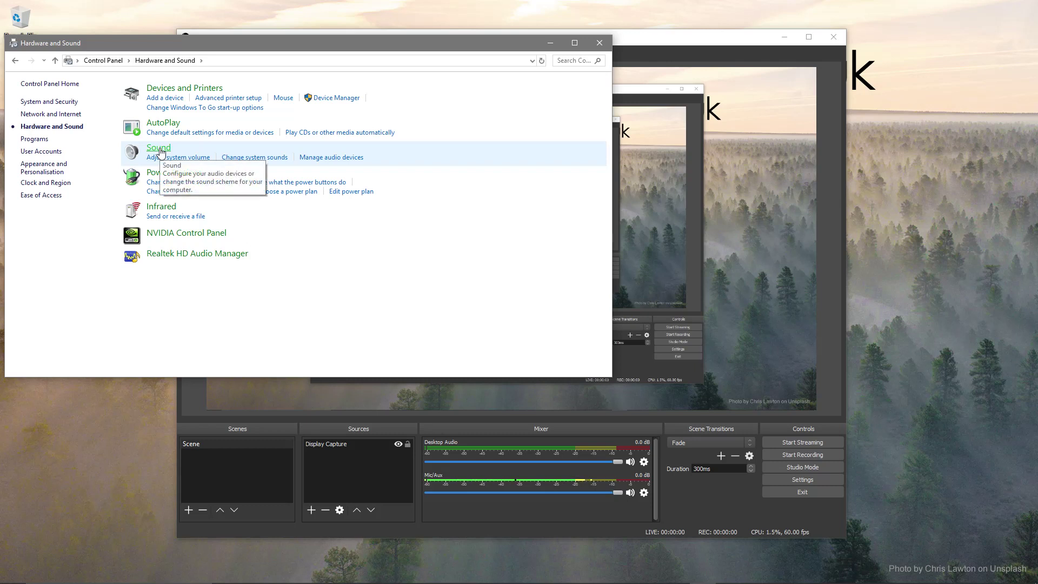
In the Sound dialog's Recording tab, select the USB Audio Device microphone
left_click(160, 152)
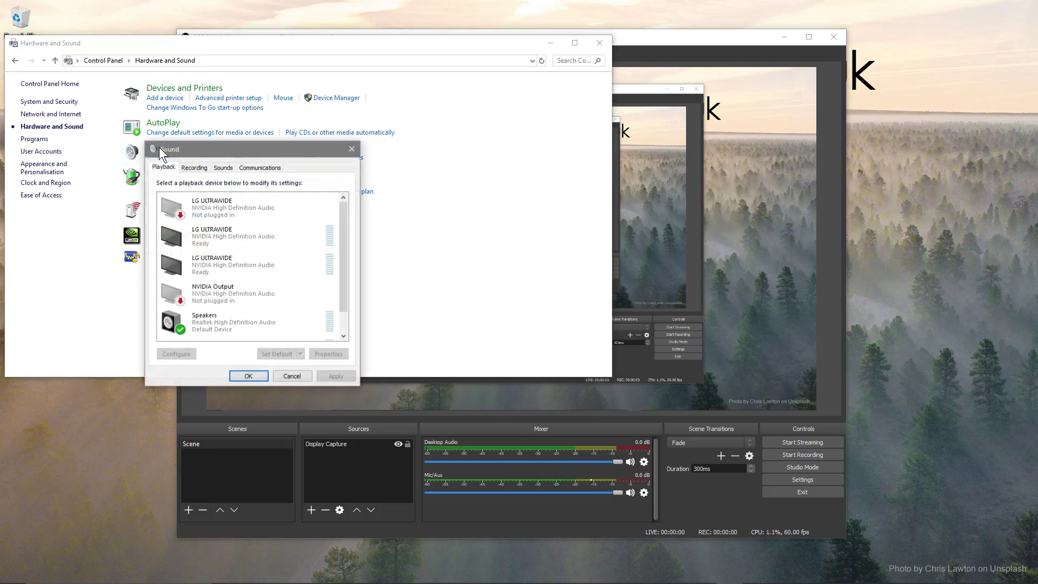
left_click_drag(218, 151, 170, 135)
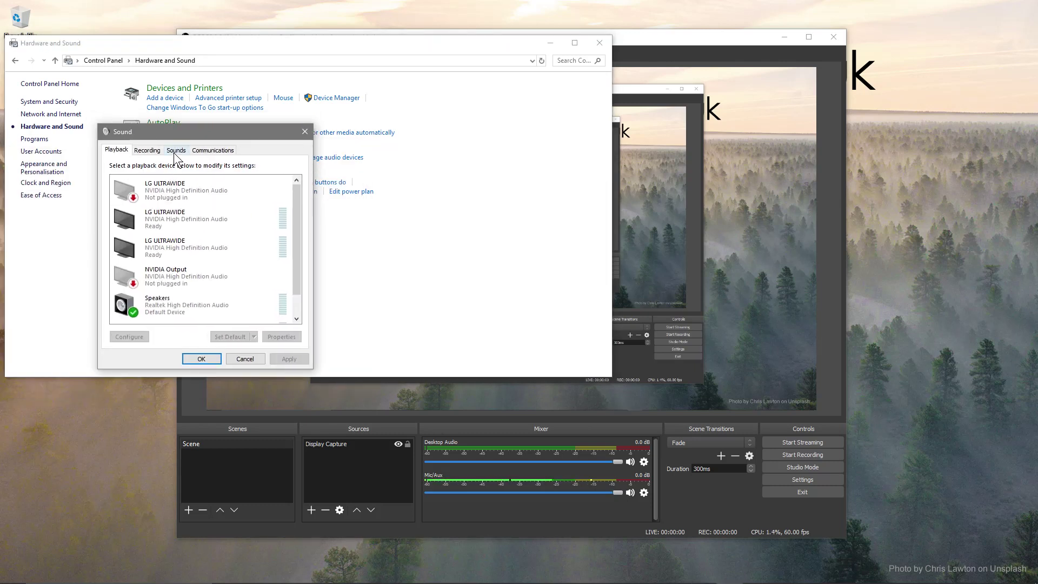
left_click(148, 151)
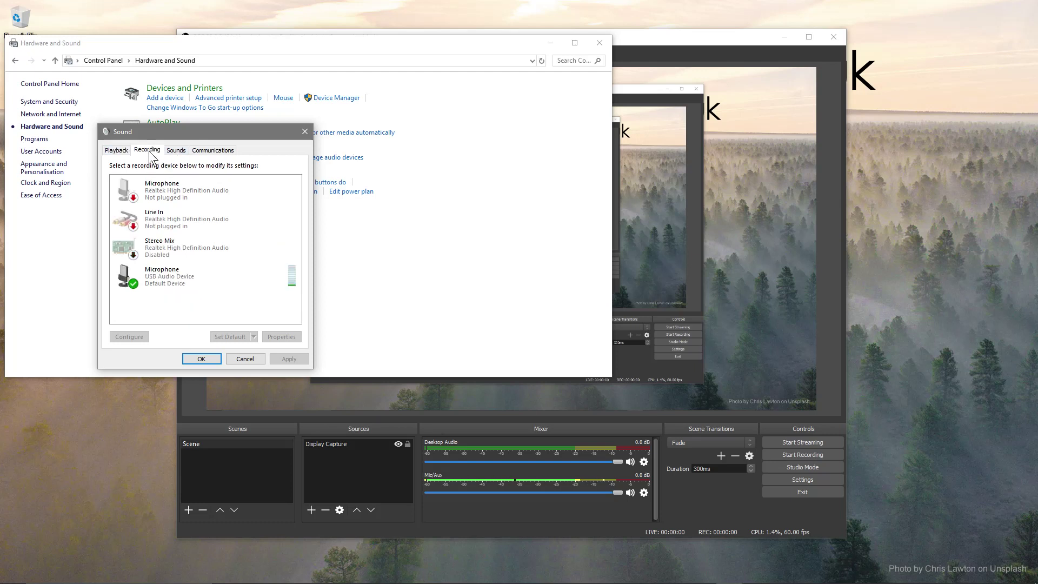
left_click(171, 275)
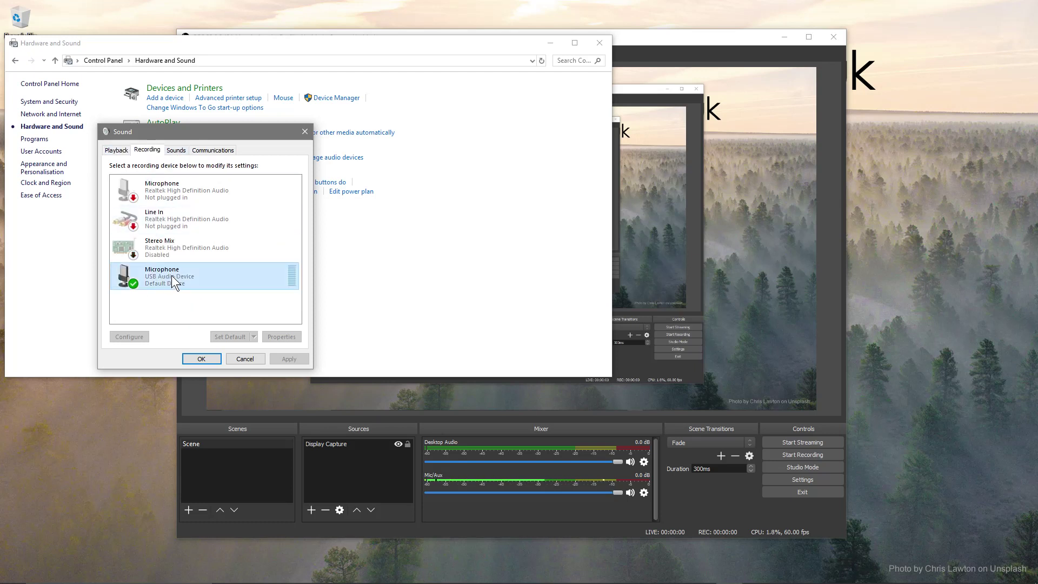
Open the USB microphone's Properties and show its Levels tab
left_click(271, 336)
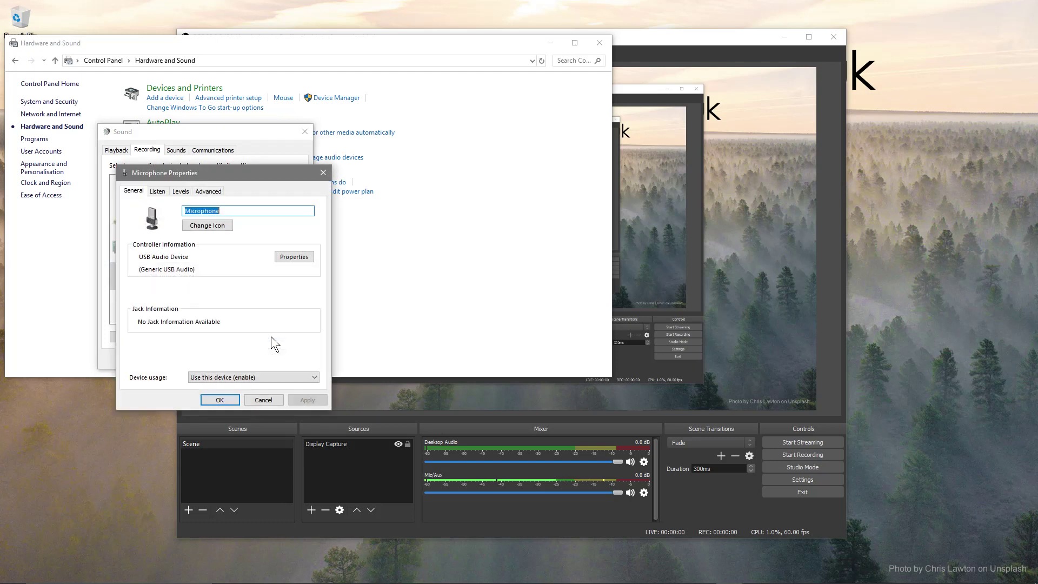
left_click(161, 187)
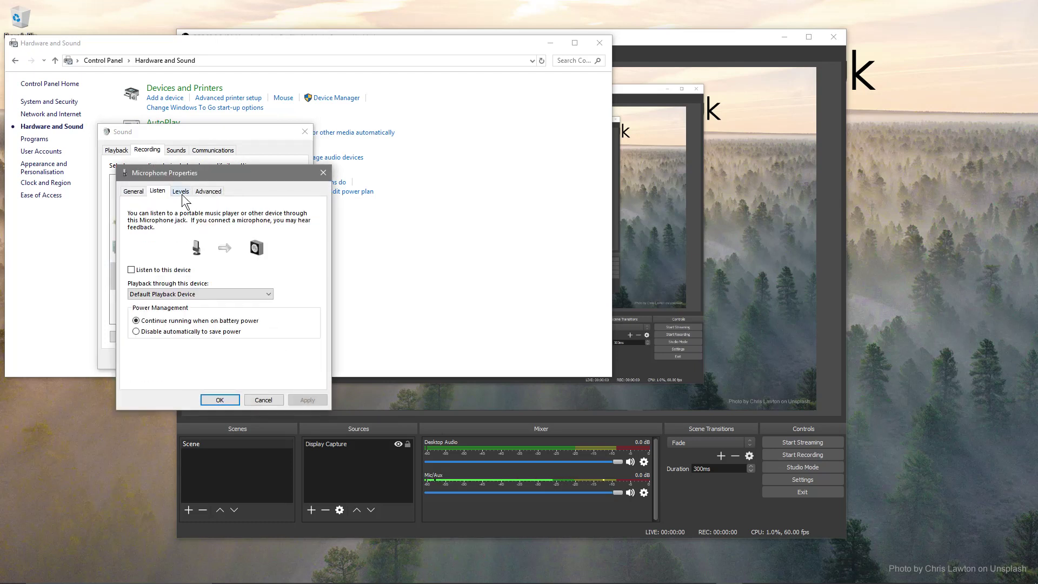
left_click(180, 191)
left_click(208, 191)
left_click(180, 192)
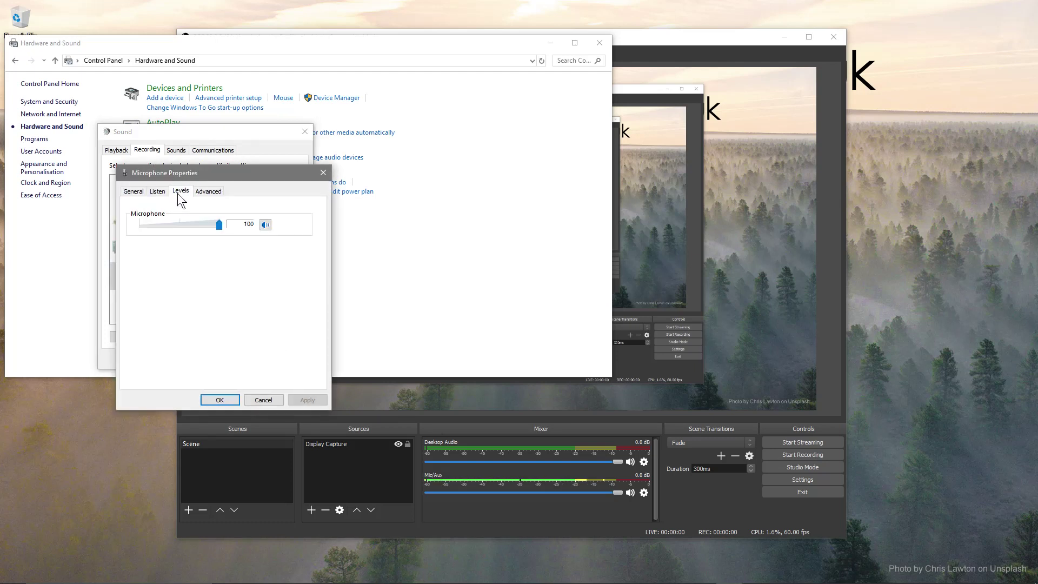
left_click(323, 173)
left_click(174, 277)
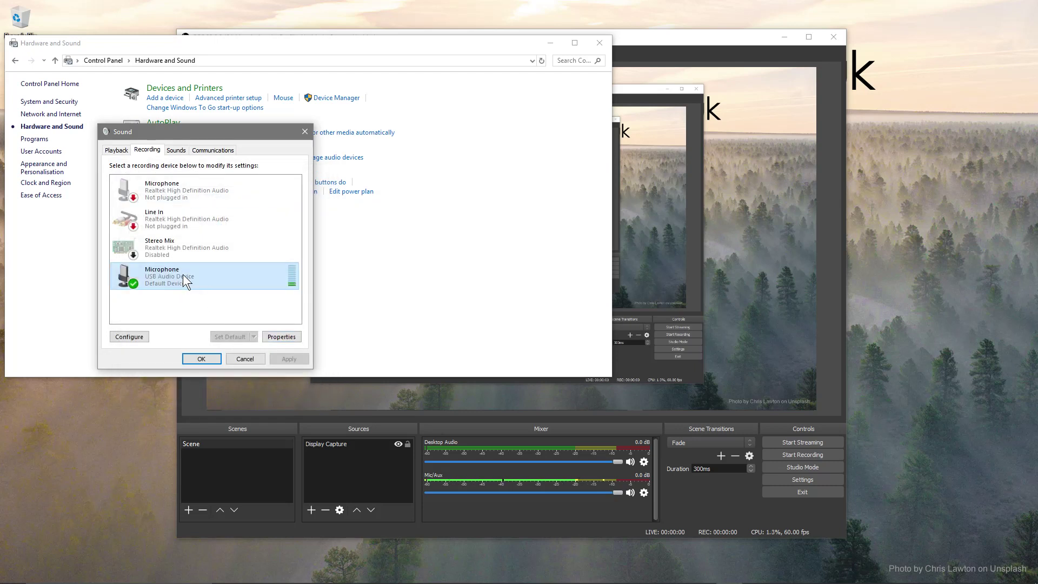
left_click(280, 337)
left_click(181, 191)
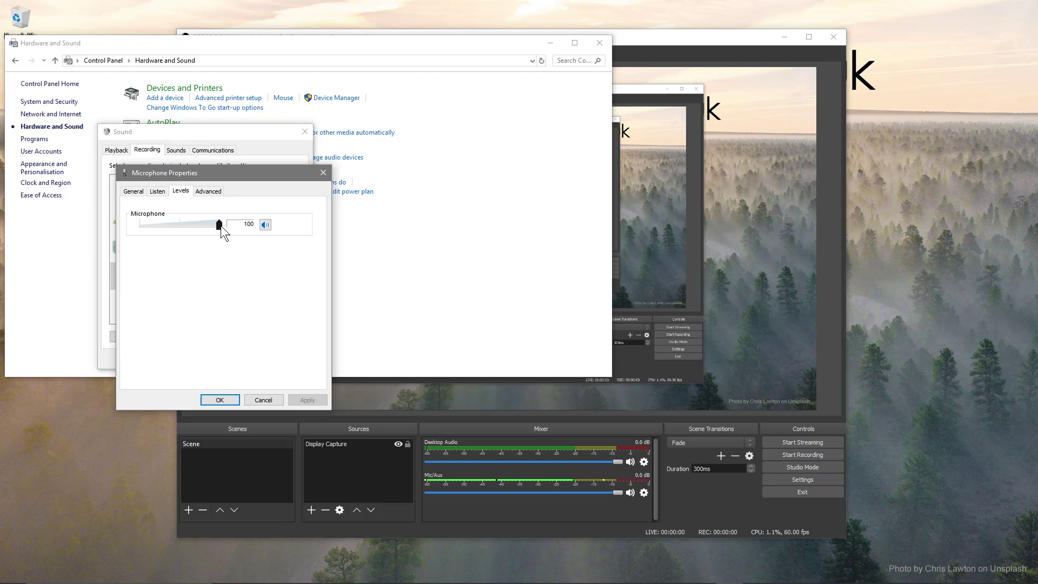
Set the Microphone level to 100 and confirm both Microphone Properties and Sound dialogs
left_click_drag(221, 227, 181, 227)
left_click_drag(180, 225, 261, 231)
left_click(218, 400)
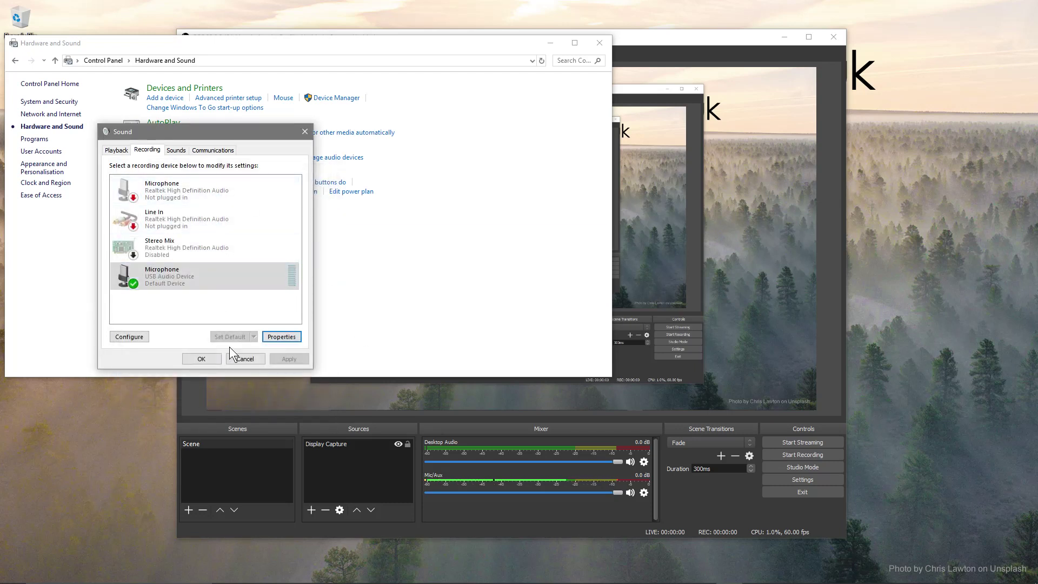
left_click(200, 359)
Close the Hardware and Sound Control Panel window to return to OBS
left_click(597, 43)
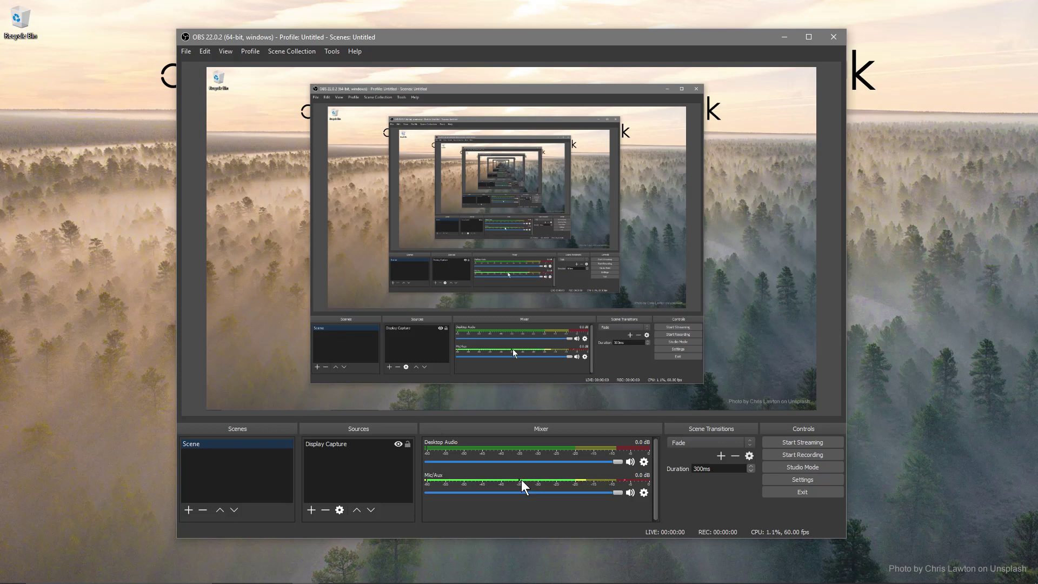
Remove the existing Noise Suppression filter from the Mic/Aux audio filters
left_click(641, 489)
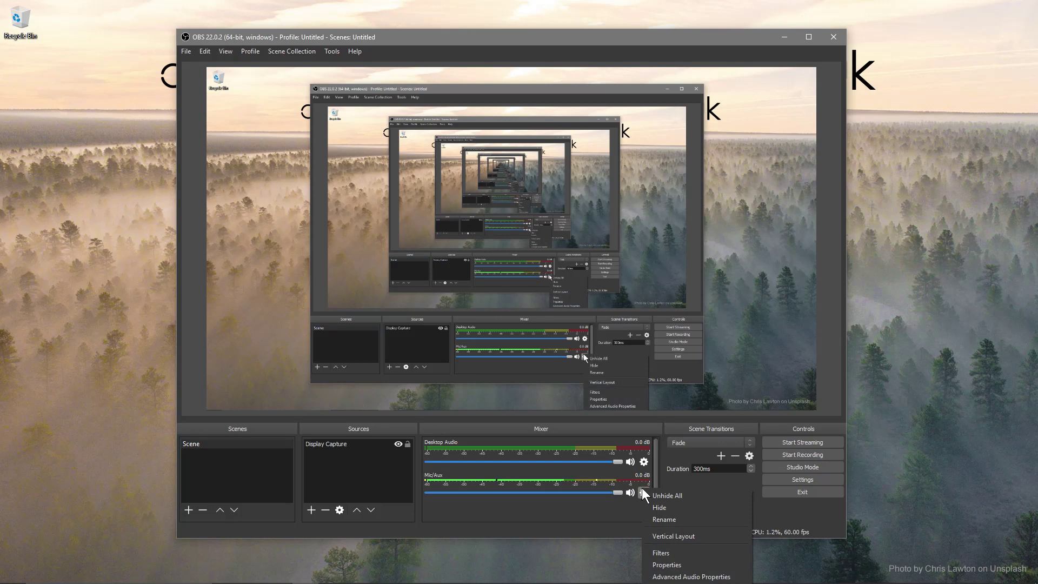
left_click(665, 553)
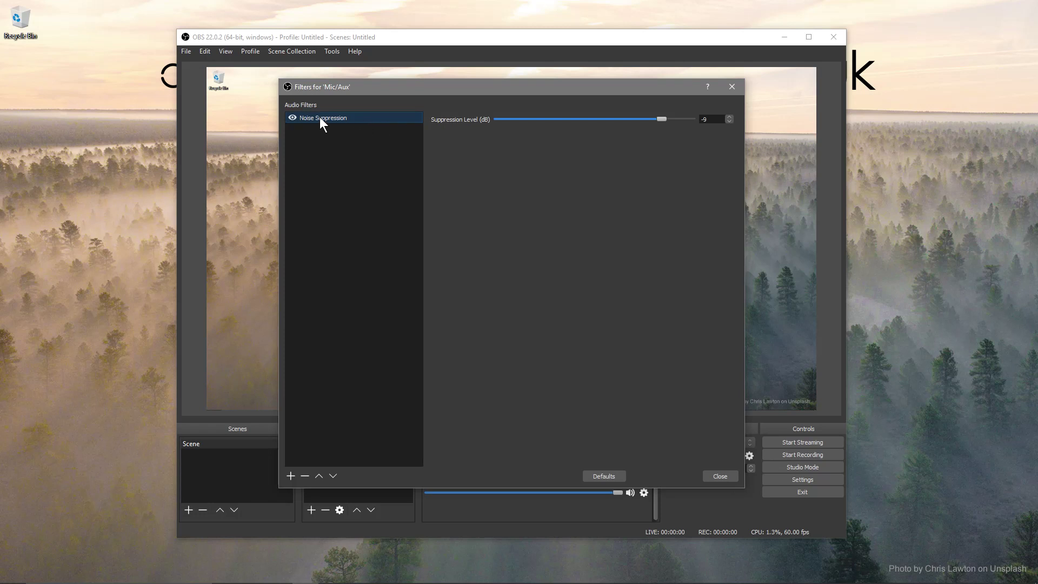
left_click(305, 477)
left_click(552, 305)
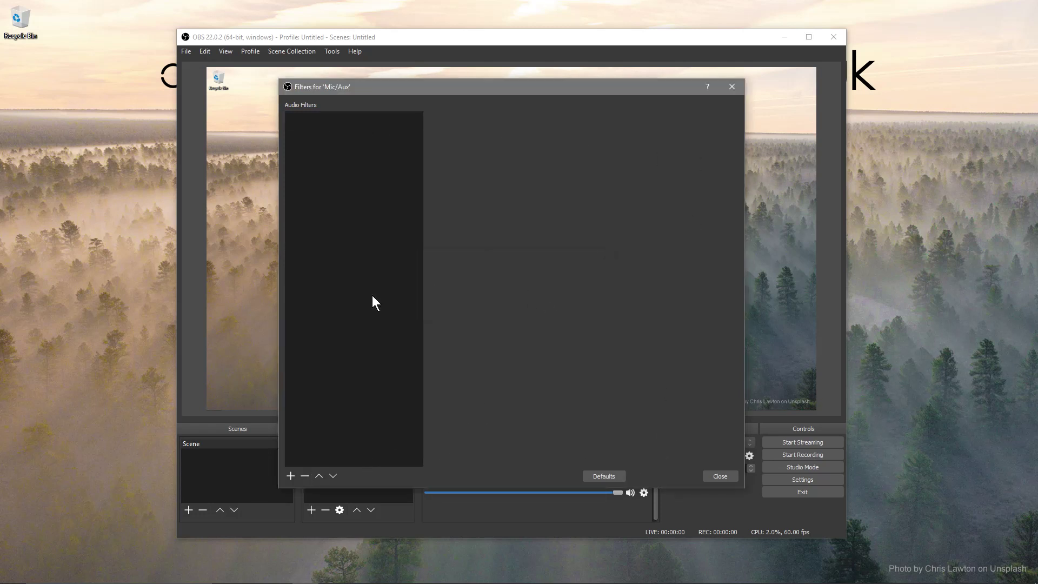
Add a new Noise Suppression filter to Mic/Aux, keeping its default name
left_click(290, 474)
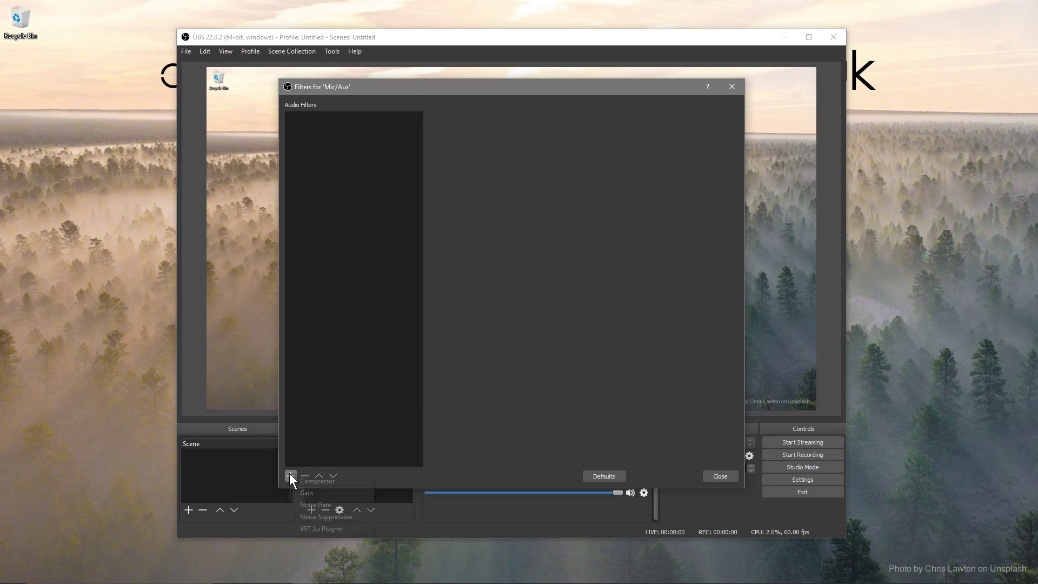
left_click(332, 516)
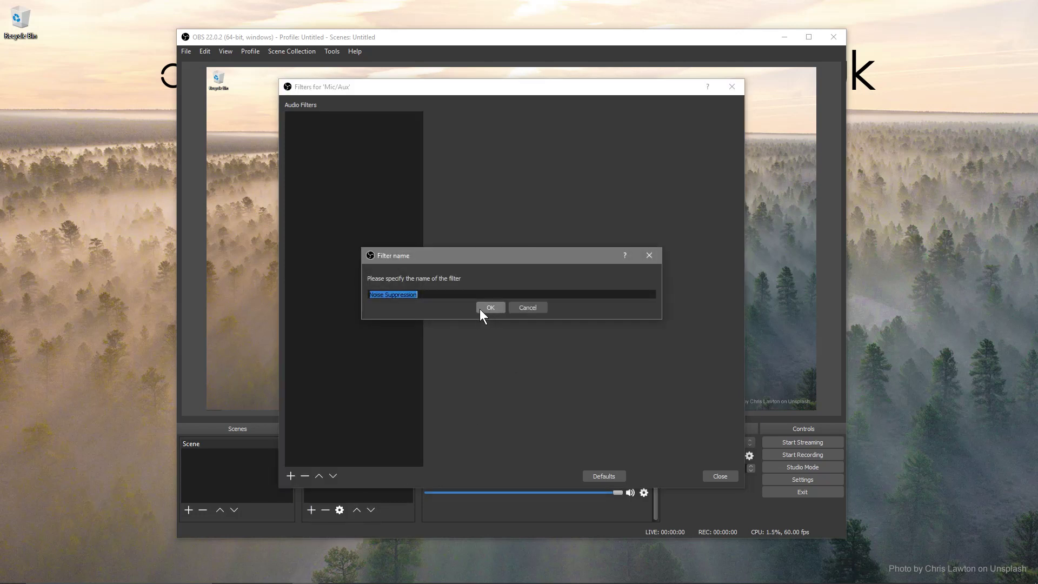
left_click(490, 307)
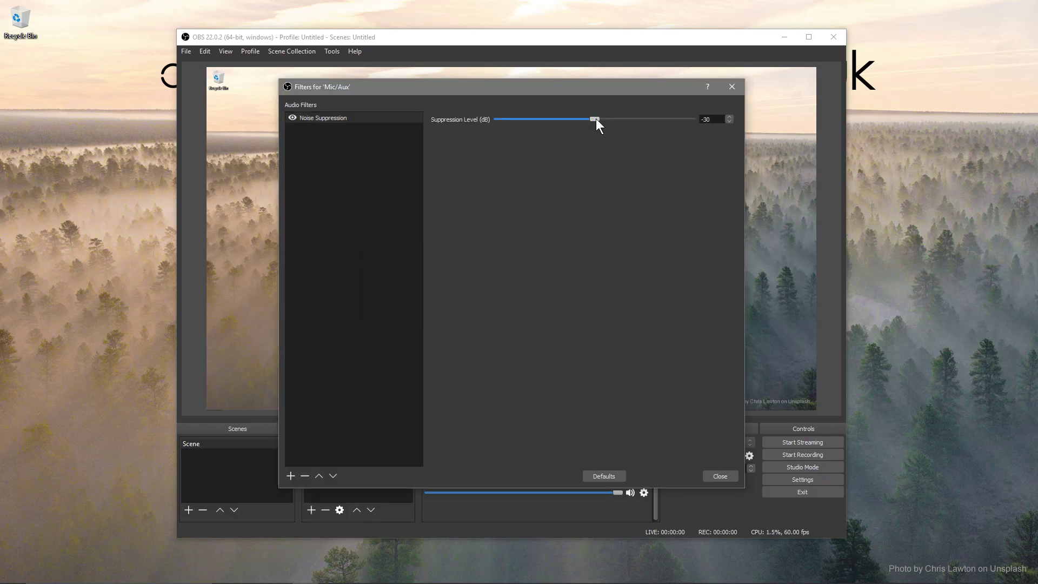
Move the Filters window up and push the Suppression Level slider from -30 dB to 0 dB
left_click_drag(594, 86, 593, 8)
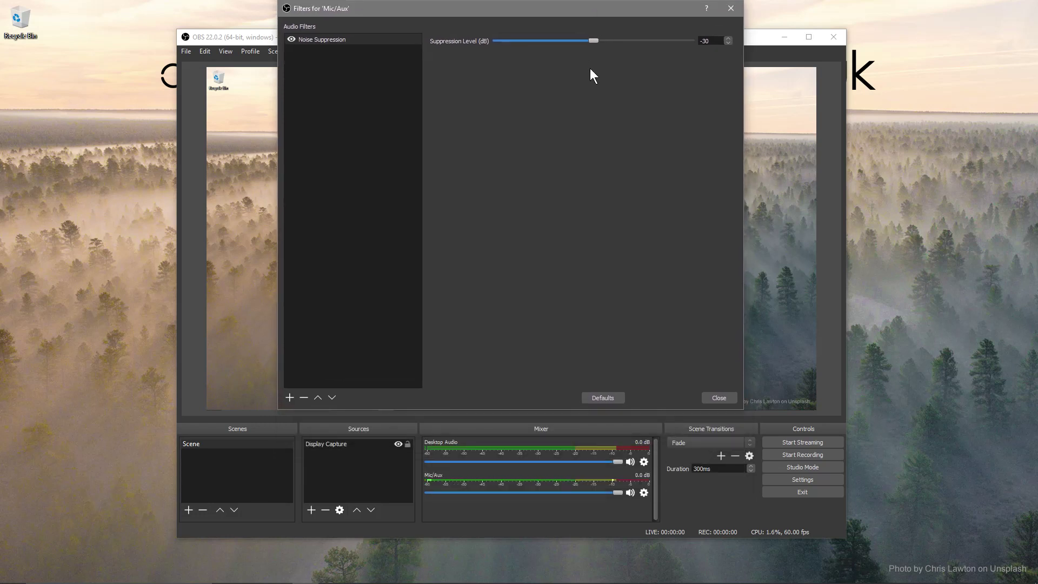
left_click_drag(593, 41, 689, 41)
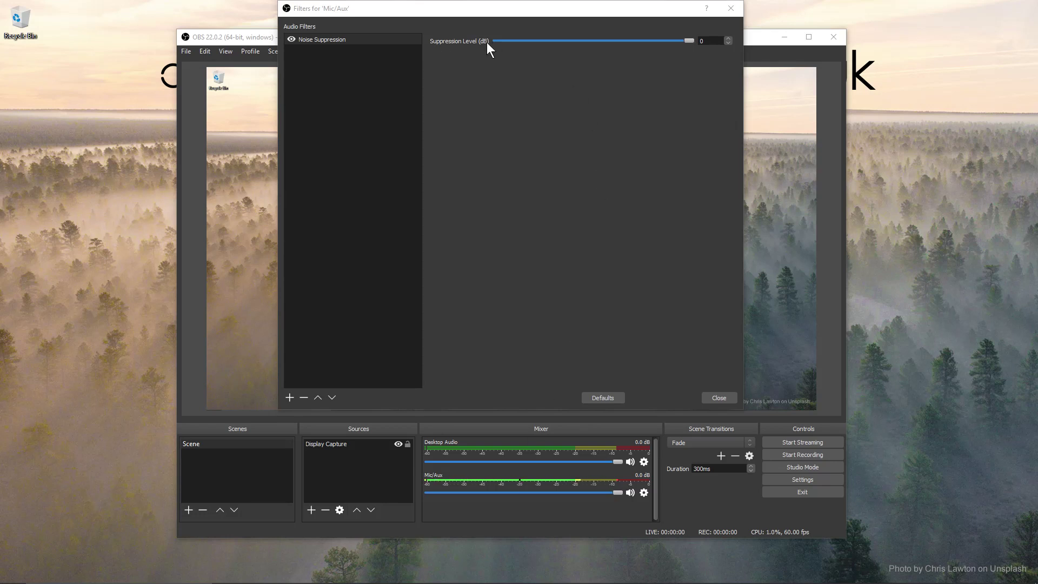
Lower the Noise Suppression level slider from 0 dB to -9 dB
left_click_drag(689, 40, 660, 41)
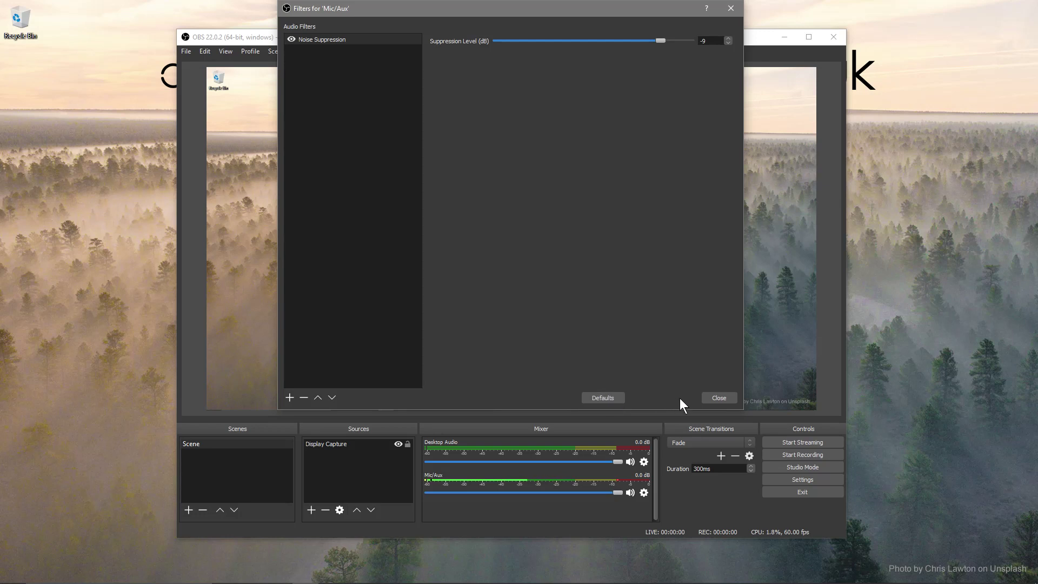
Close the Filters for 'Mic/Aux' dialog with Noise Suppression kept at -9 dB
left_click(713, 398)
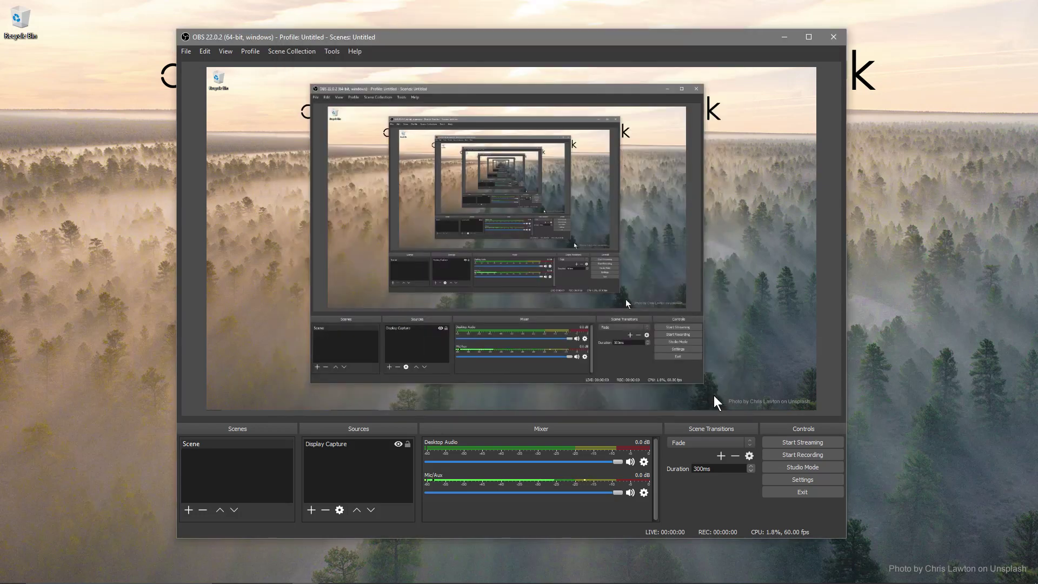